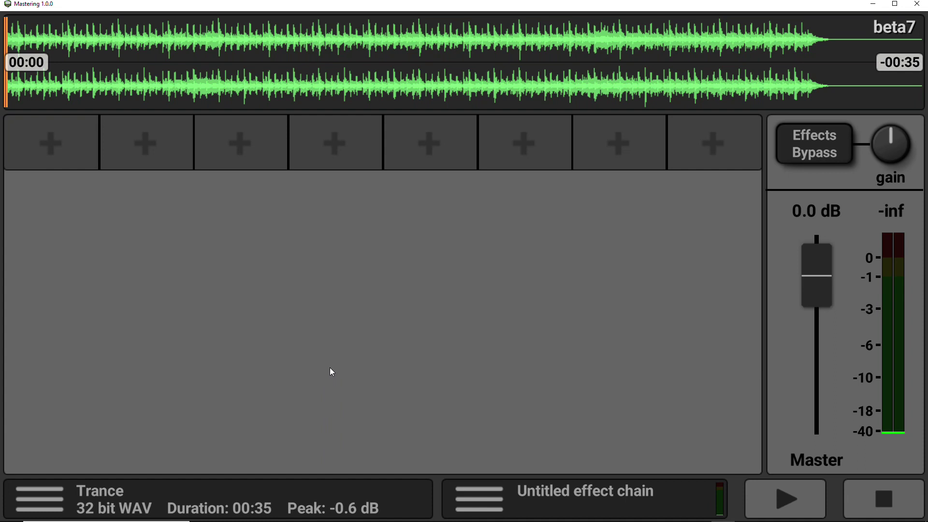
Start a new project, discarding the unsaved work.
left_click(41, 497)
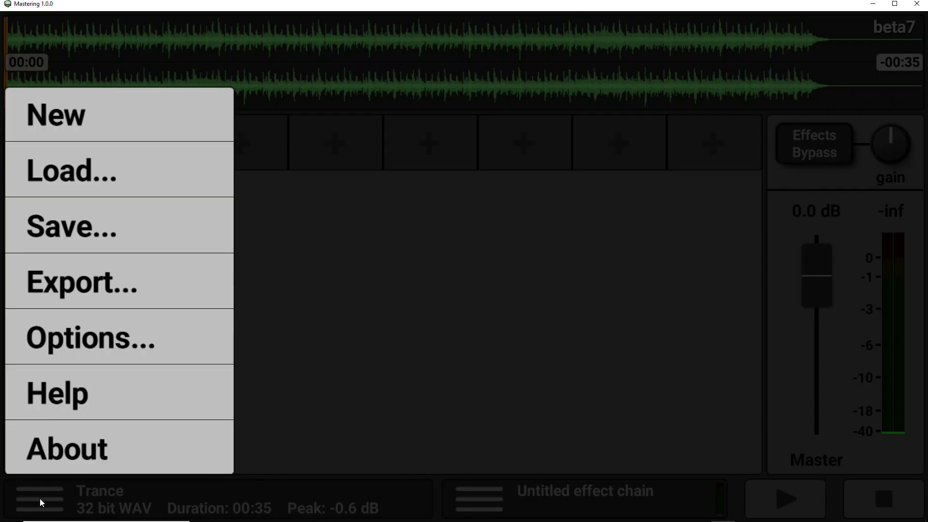
left_click(59, 137)
left_click(364, 319)
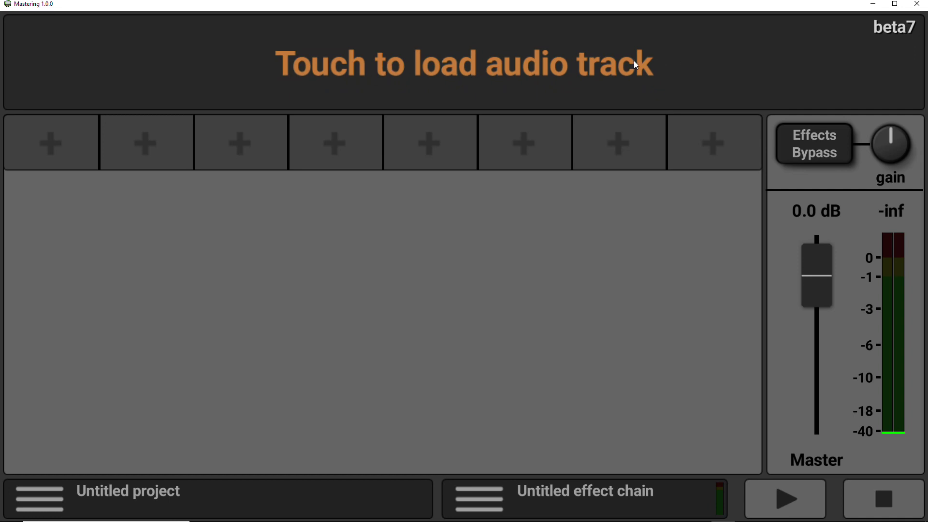
Load Trance.wav from the Desktop folder as the audio track.
left_click(361, 68)
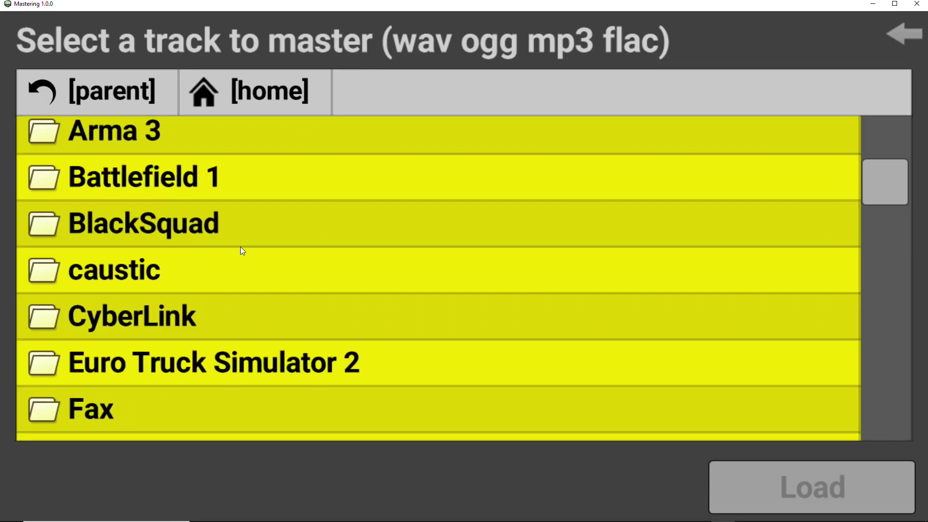
scroll(241, 248, "down", 5)
scroll(241, 249, "up", 5)
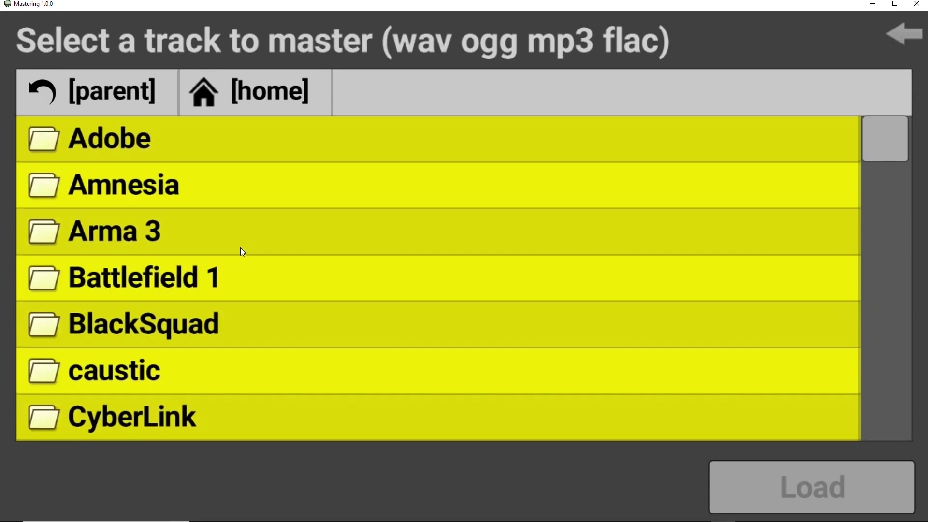
left_click(113, 102)
scroll(184, 218, "down", 3)
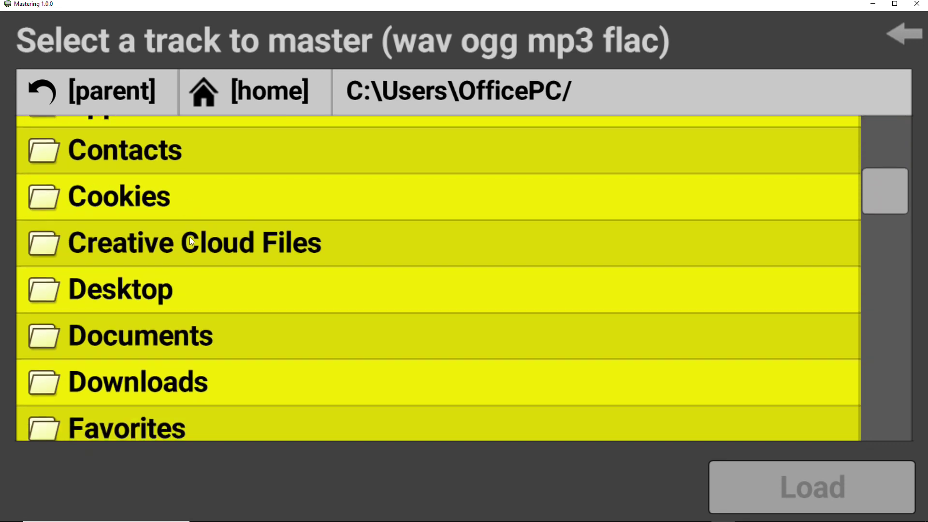
left_click(148, 295)
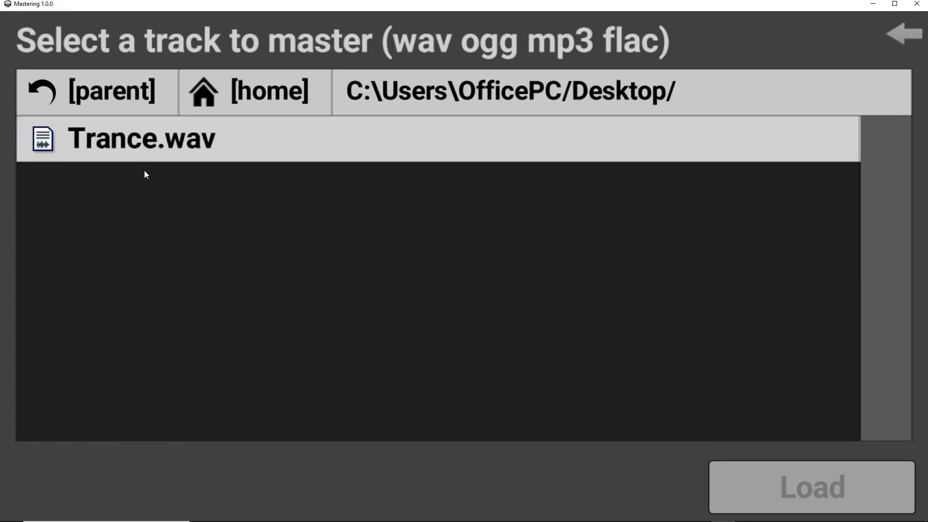
left_click(124, 144)
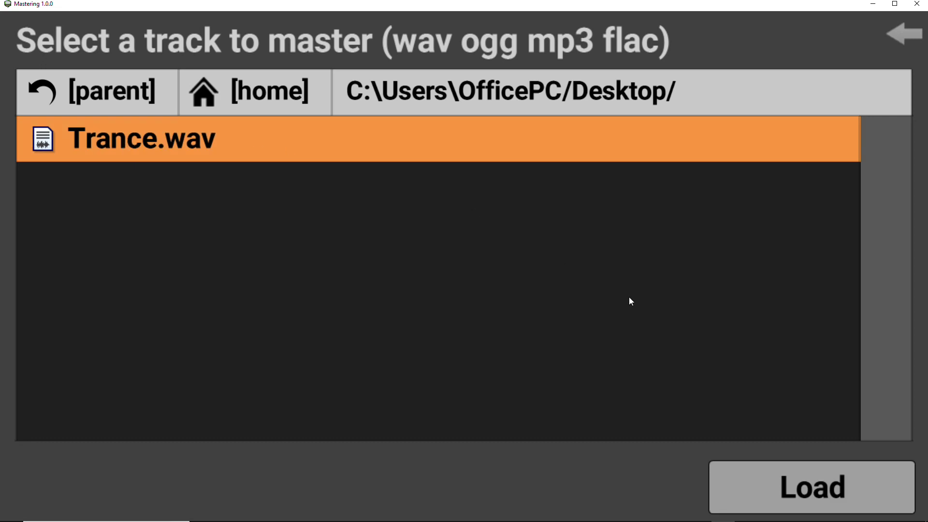
left_click(792, 491)
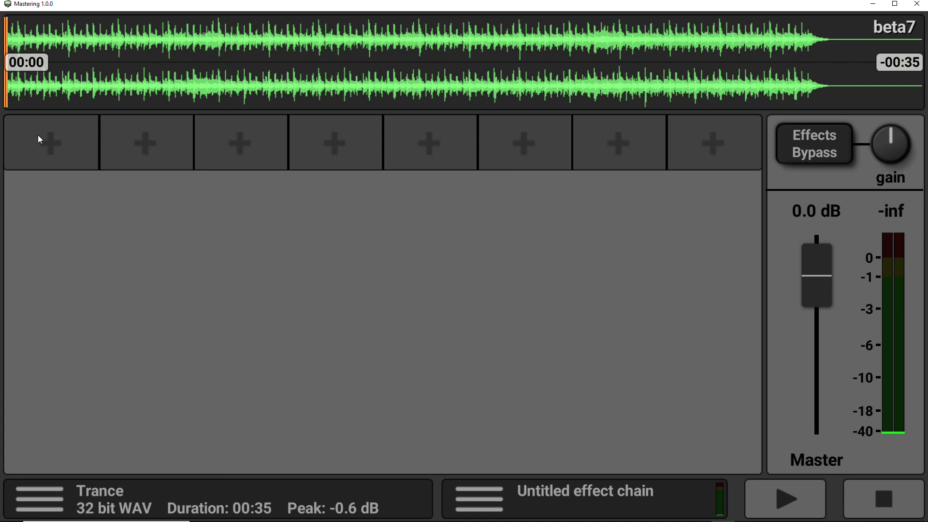
Fill the first four slots with Graphic Equalizer, Parametric Equalizer, Stereo Imager and Exciter.
left_click(55, 148)
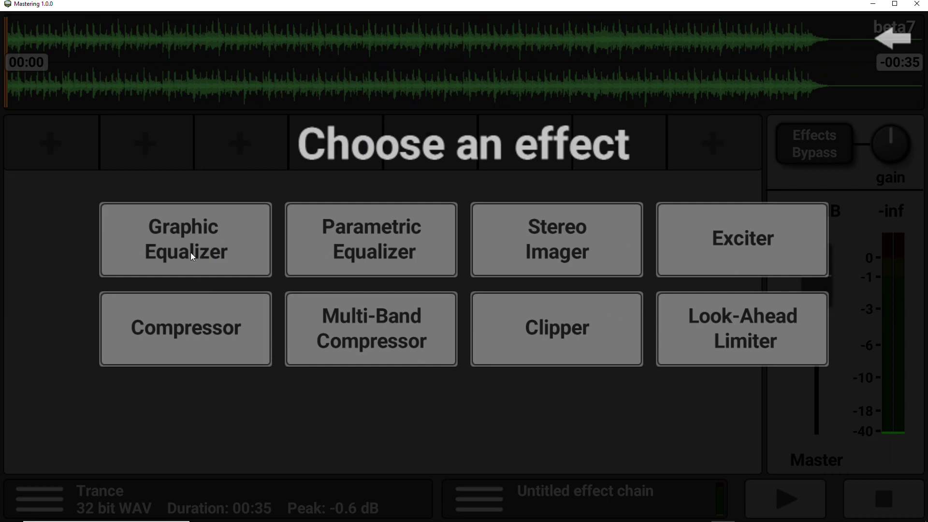
left_click(182, 238)
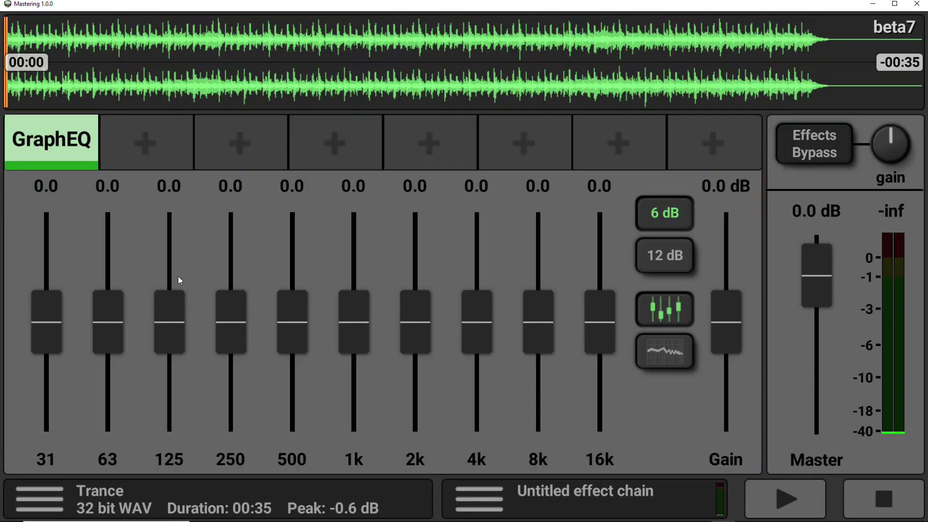
left_click(157, 145)
left_click(366, 239)
left_click(251, 138)
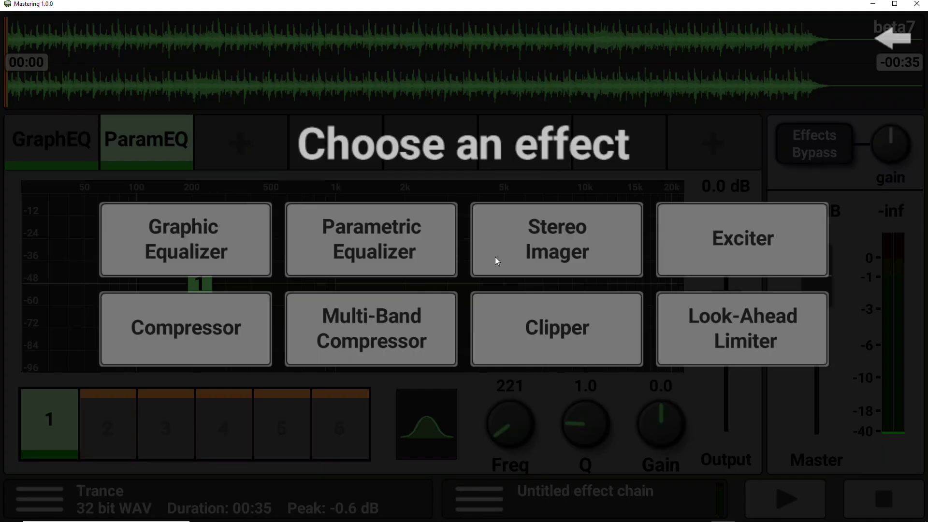
left_click(522, 260)
left_click(335, 144)
left_click(675, 252)
Add Compressor, Multi-Band Compressor, Clipper and Look-Ahead Limiter to the remaining four slots.
left_click(441, 134)
left_click(183, 326)
left_click(512, 145)
left_click(409, 326)
left_click(608, 147)
left_click(542, 308)
left_click(700, 148)
left_click(711, 310)
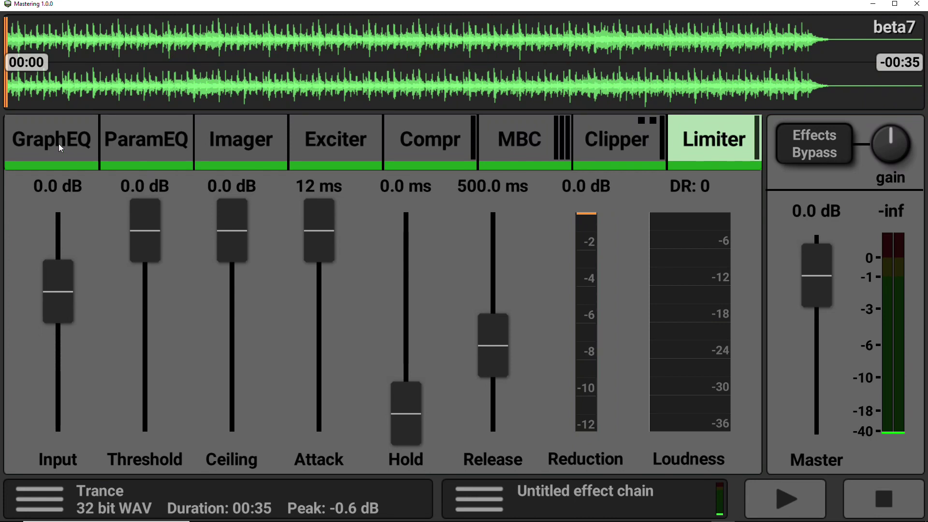
Move GraphEQ after Compr, then bypass and re-enable Imager, Exciter and Compr.
left_click_drag(55, 137, 433, 138)
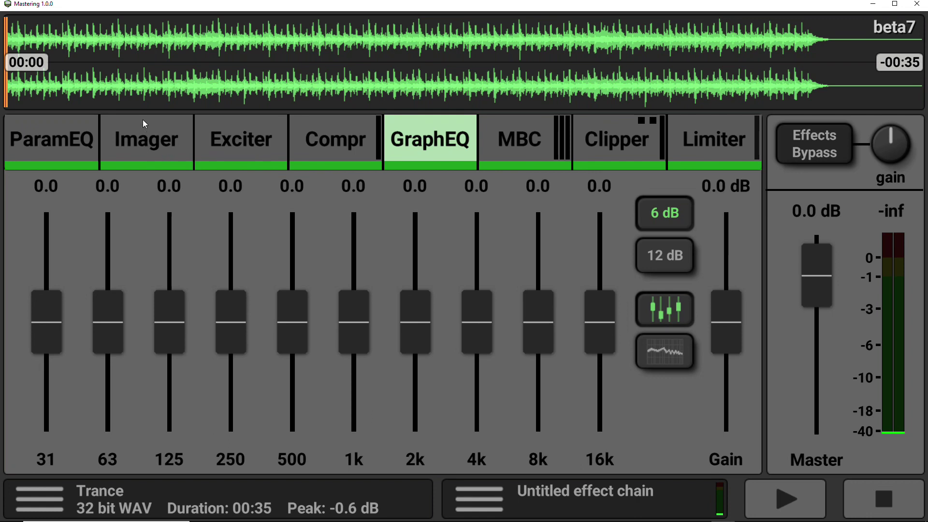
left_click_drag(142, 119, 299, 184)
left_click_drag(340, 128, 341, 196)
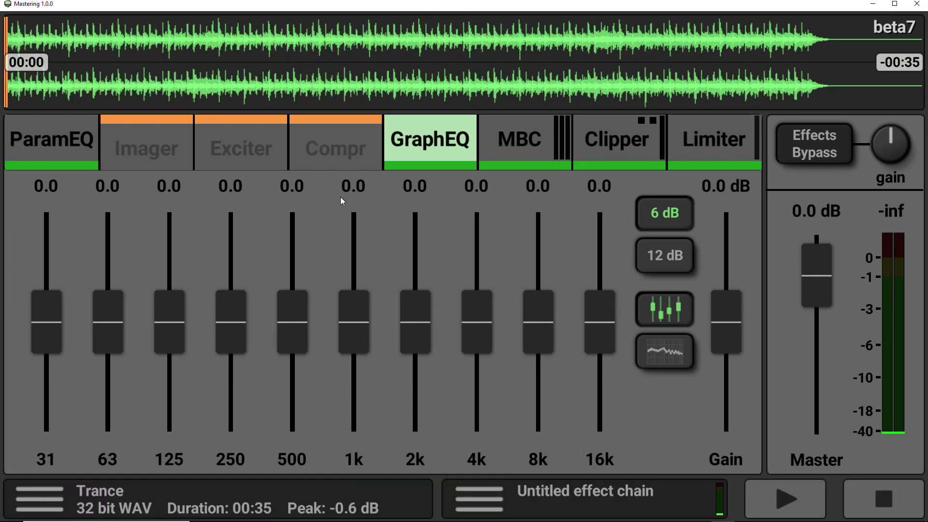
left_click_drag(329, 153, 325, 101)
left_click_drag(251, 150, 244, 84)
left_click_drag(147, 166, 147, 199)
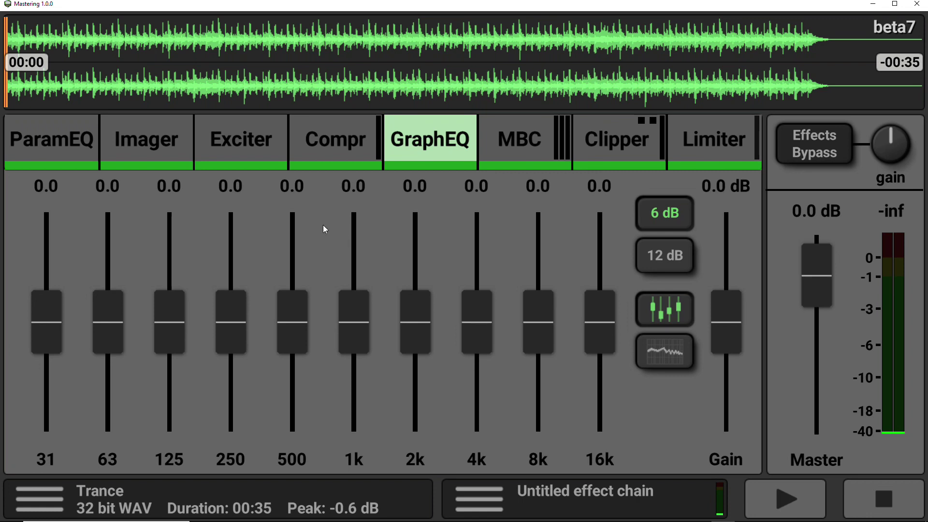
Check the project menu, then bring up the effect chain's options menu.
left_click(40, 497)
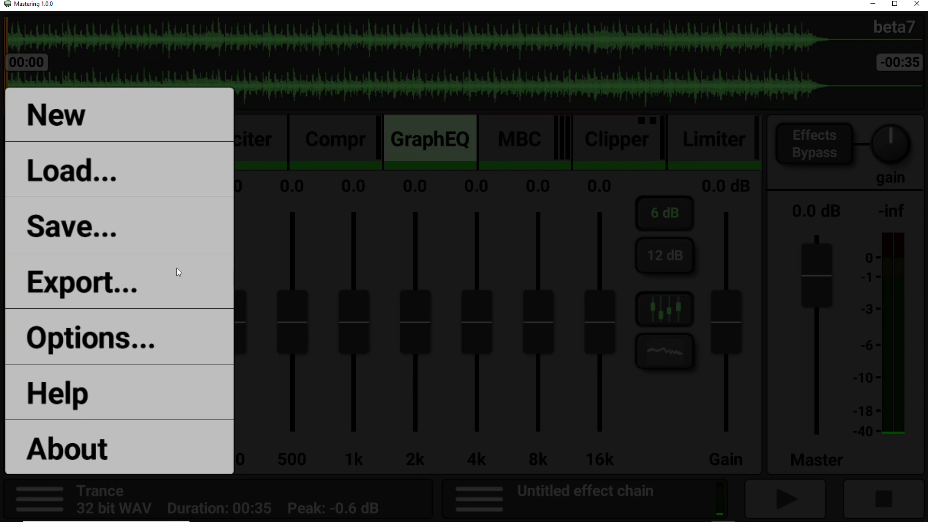
left_click(315, 181)
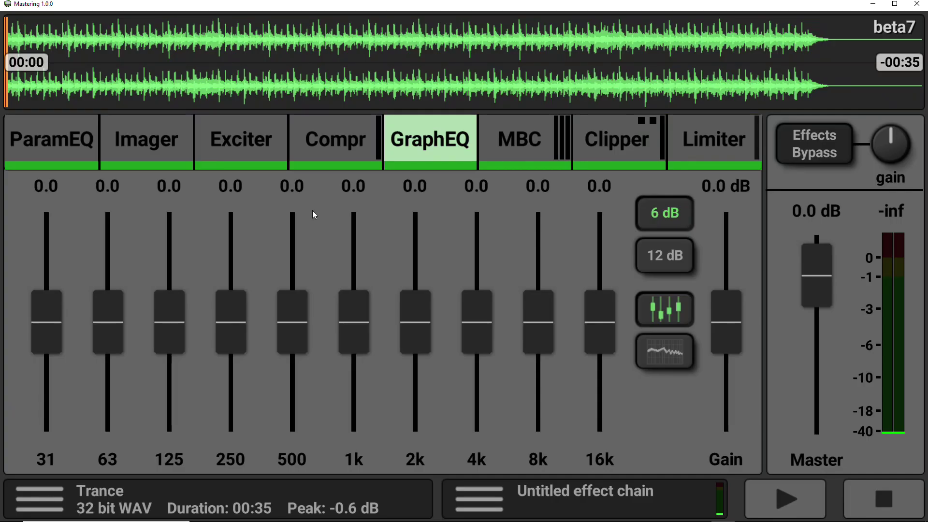
left_click(487, 502)
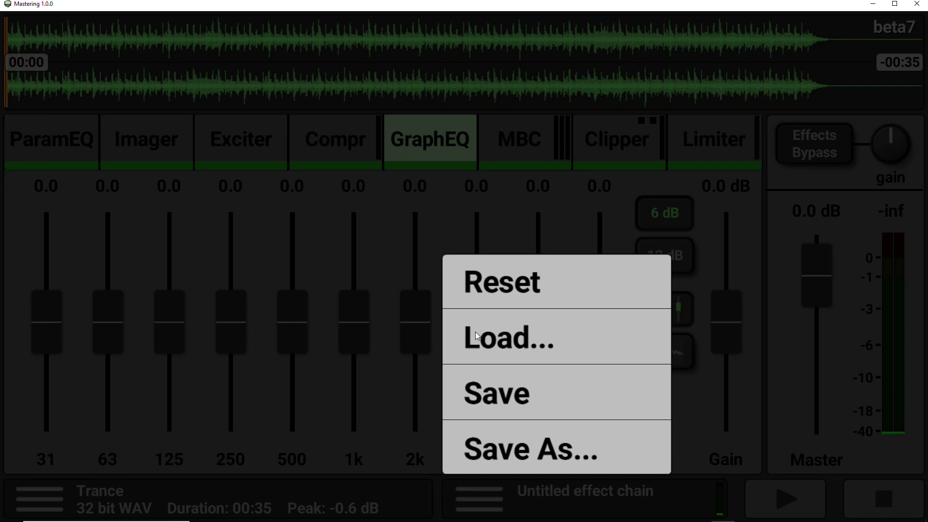
Reset the effect chain and put a Graphic Equalizer in the first slot.
left_click(502, 286)
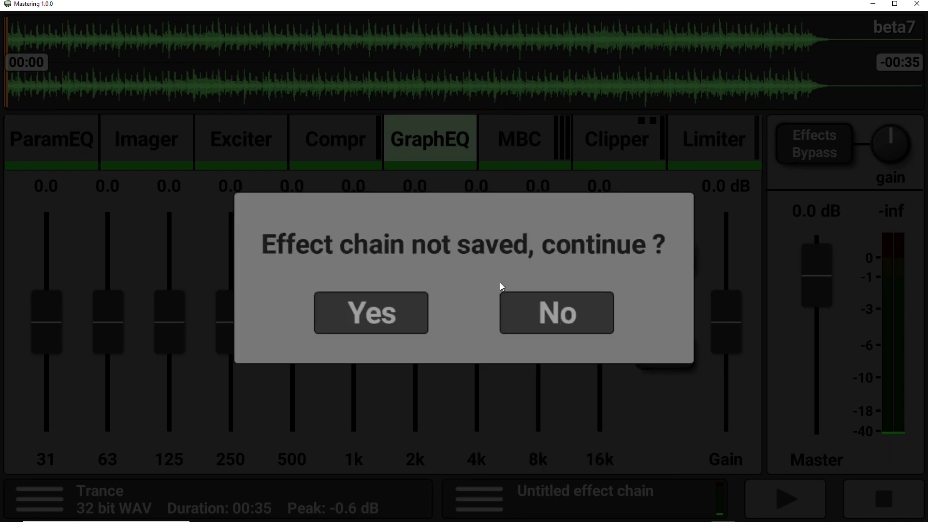
left_click(374, 314)
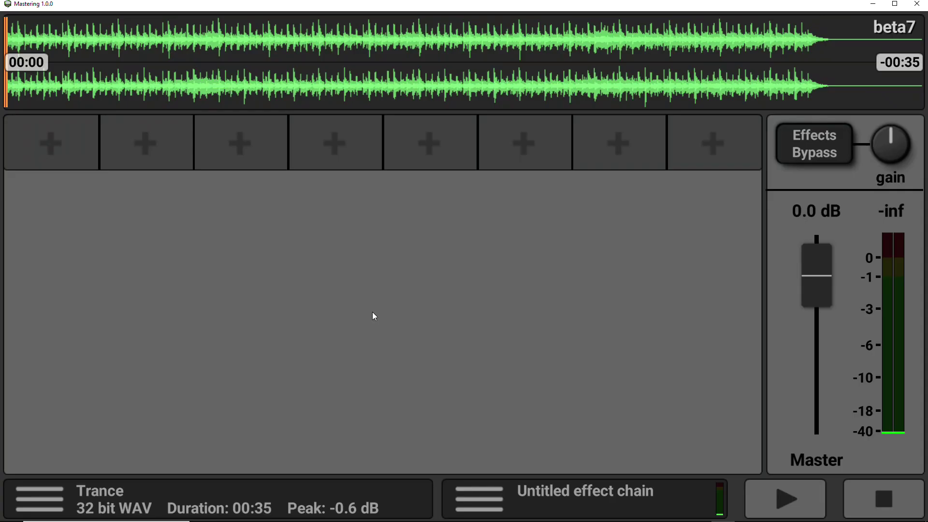
left_click(48, 148)
left_click(196, 240)
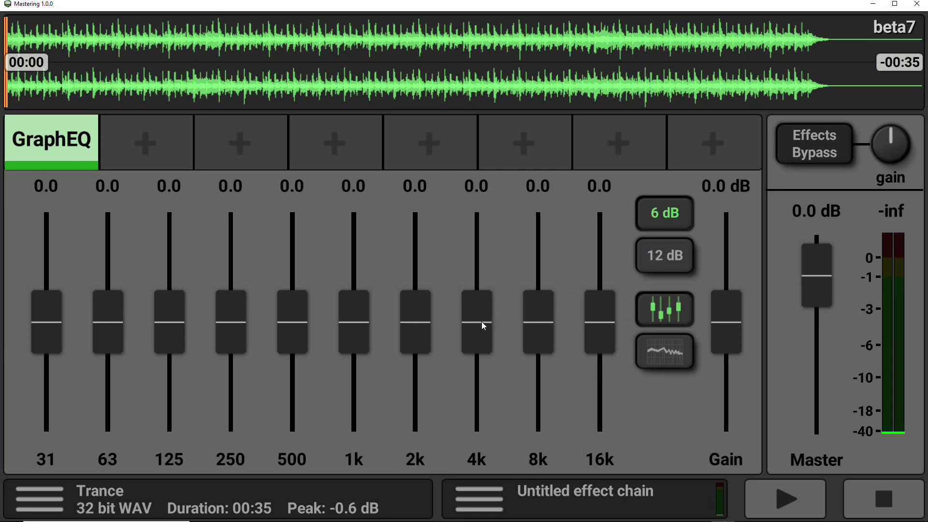
Switch GraphEQ to the 12 dB range, testing 4k and 2k sliders and resetting both to 0.0.
left_click_drag(482, 321, 477, 398)
double_click(479, 391)
left_click(665, 256)
left_click_drag(422, 312, 422, 422)
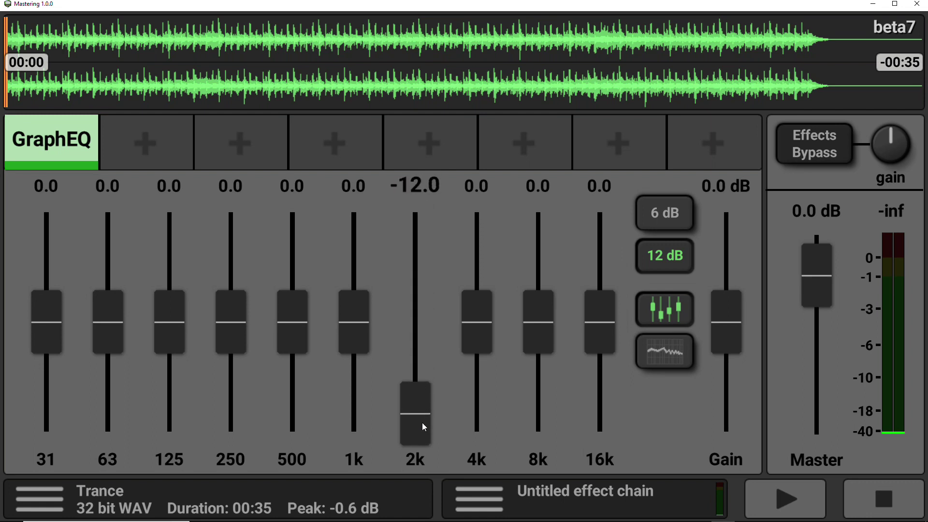
double_click(416, 392)
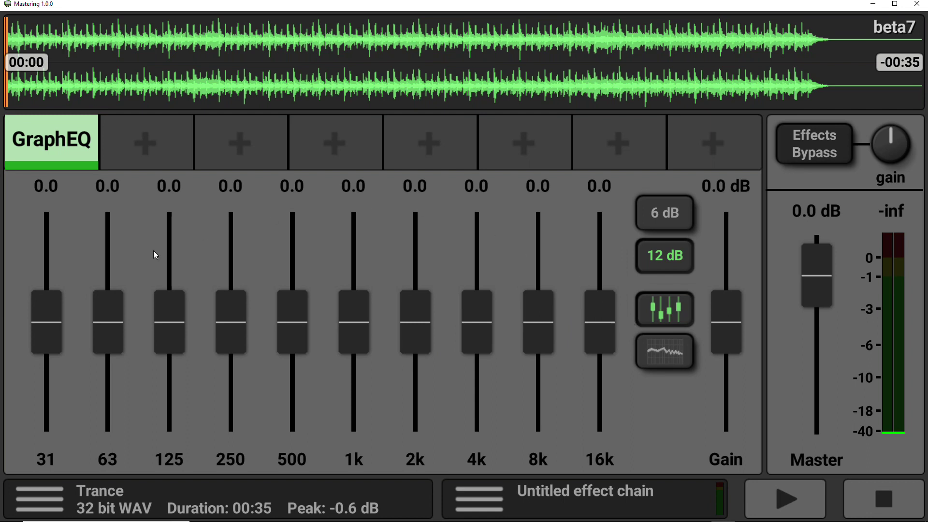
In graph view, set GraphEQ bands 125 to -0.3, 250 to +1.0 and 500 to +0.9.
left_click(664, 354)
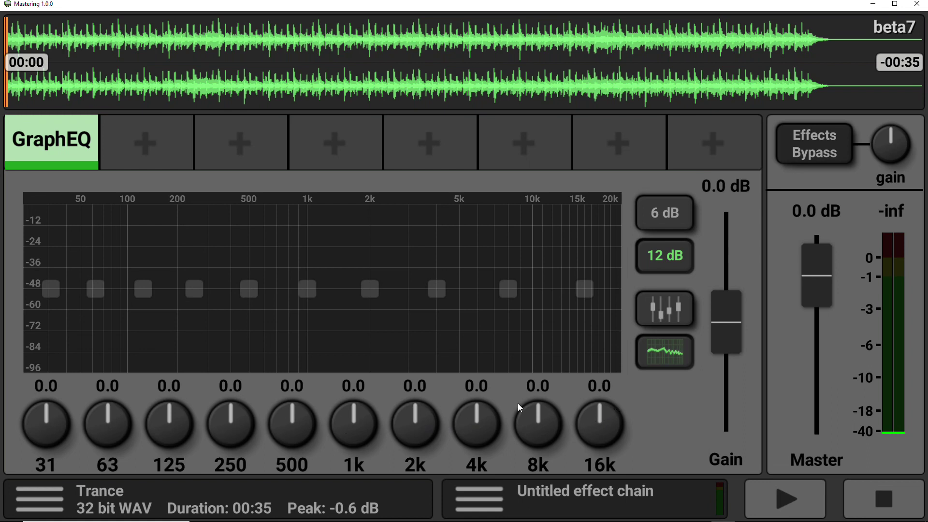
left_click_drag(294, 409, 286, 431)
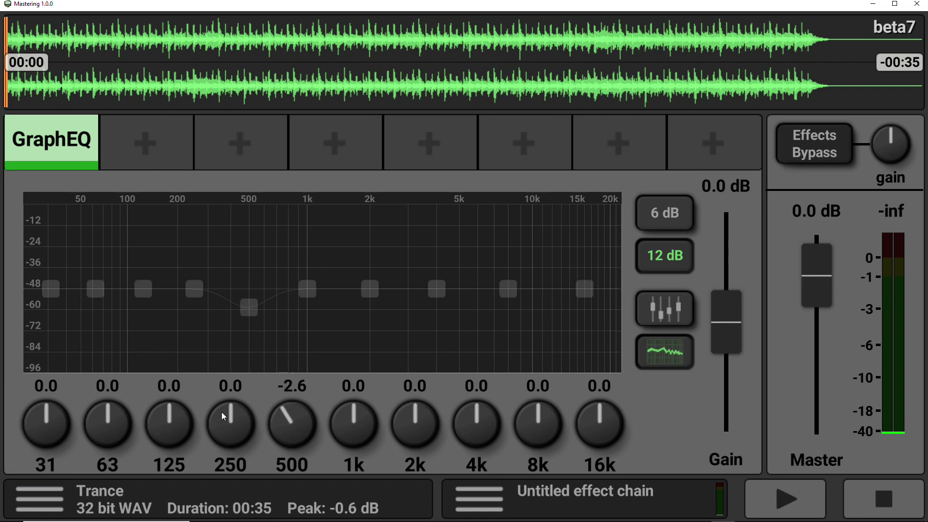
left_click_drag(223, 415, 229, 437)
mouse_move(168, 416)
left_mouse_down()
mouse_move(170, 437)
mouse_move(175, 410)
left_mouse_up()
left_click_drag(236, 426, 241, 401)
left_click_drag(303, 432, 295, 405)
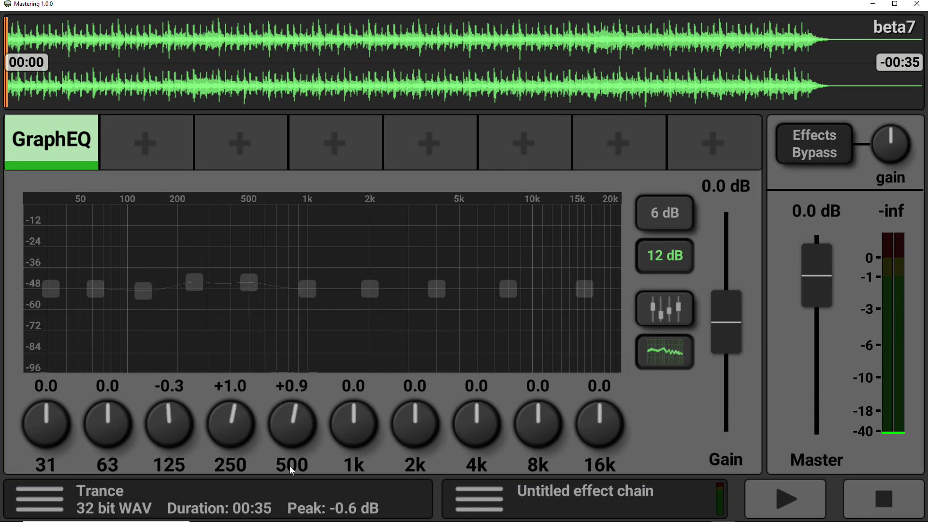
Boost 1k by 2.1, cut 8k by 2.7 and 16k by 2.0, keeping 2k, 4k and Gain at 0.0.
left_click_drag(355, 436, 362, 413)
left_click_drag(422, 424, 482, 402)
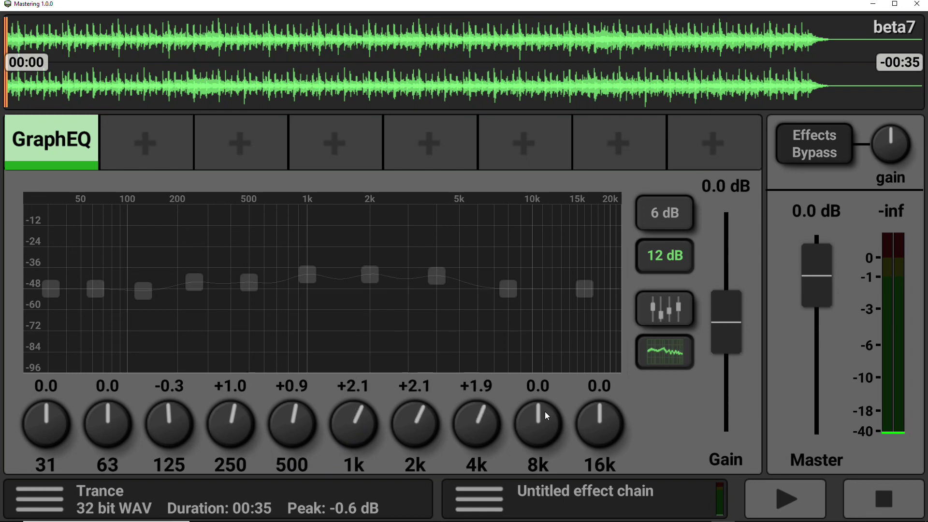
left_click_drag(544, 411, 541, 429)
double_click(478, 416)
double_click(412, 420)
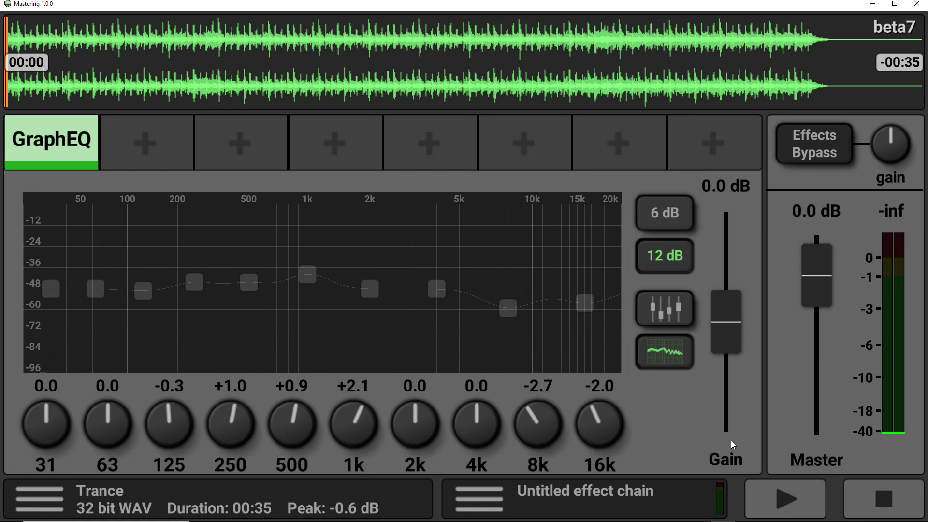
left_click_drag(723, 324, 733, 279)
double_click(731, 274)
Add a Parametric Equalizer to the second slot and switch on bands 2 through 6.
left_click(147, 142)
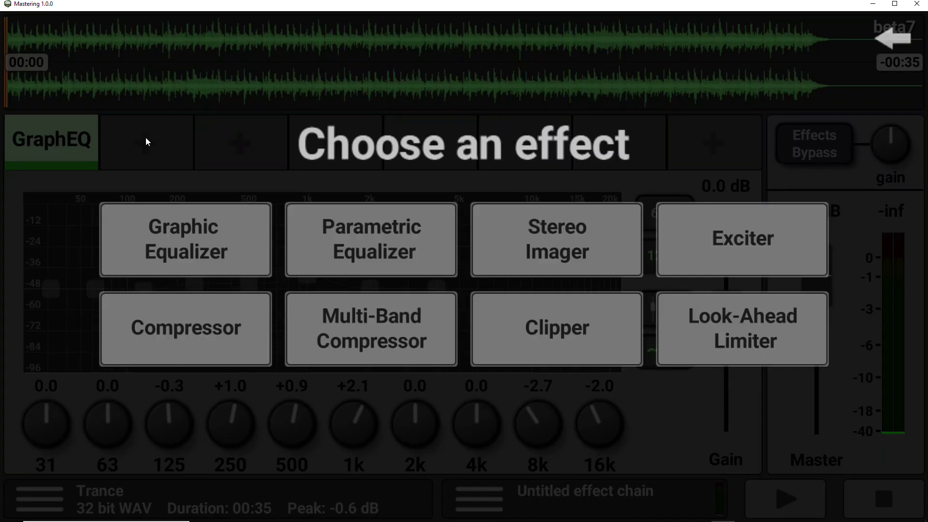
left_click(383, 236)
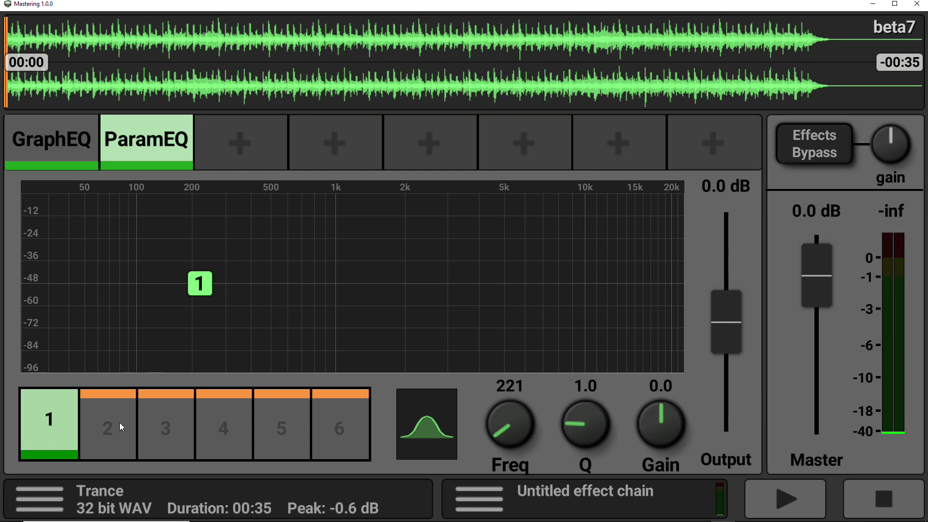
left_click(103, 410)
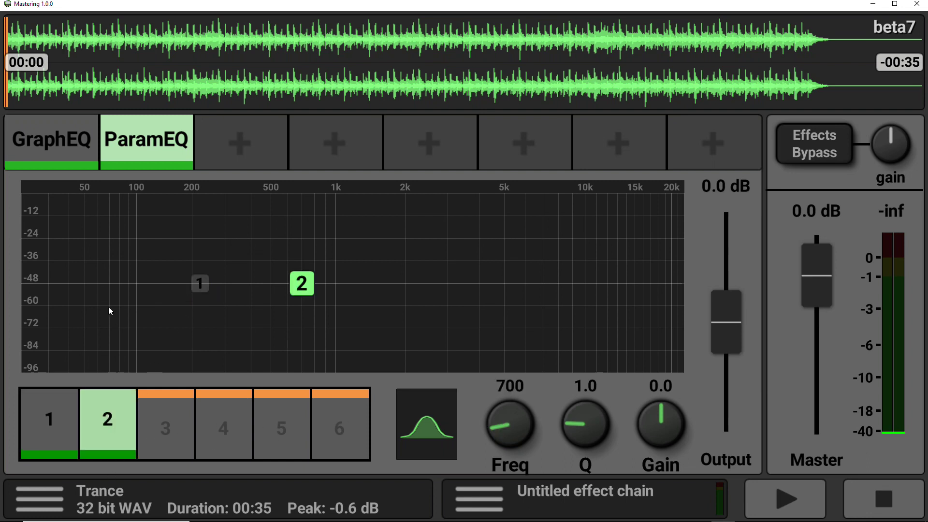
left_click(164, 428)
left_click(223, 425)
left_click(274, 430)
left_click(339, 432)
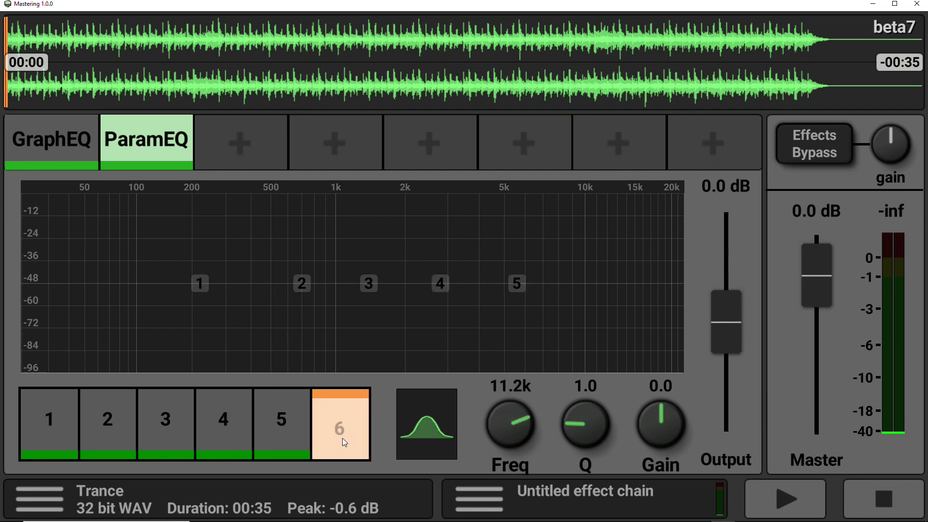
Turn bands 2 through 6 off again, leaving only band 1 active.
left_click(335, 397)
left_click(278, 435)
left_click(223, 422)
left_click(223, 421)
left_click(160, 407)
left_click(109, 417)
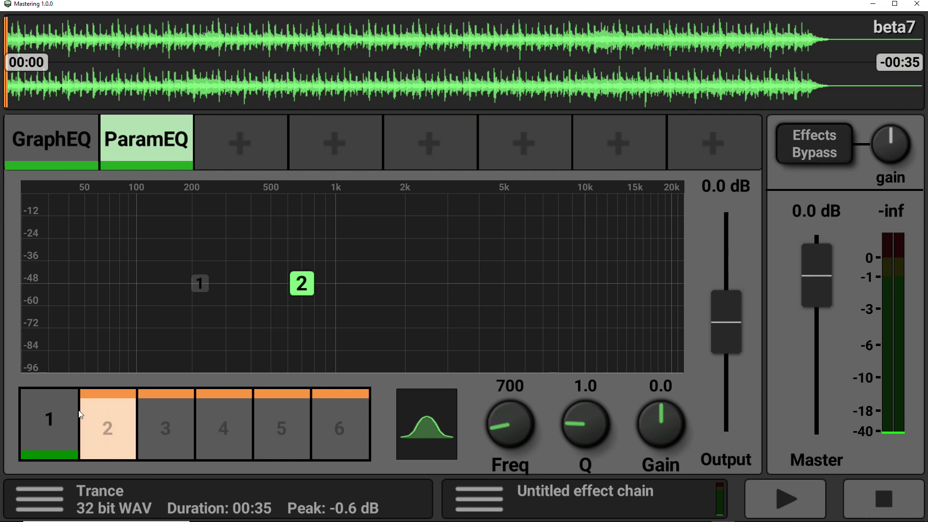
Set band 1 to a Peak bell after trying low-pass and high-pass, and tune it to 1.1k.
left_click(42, 419)
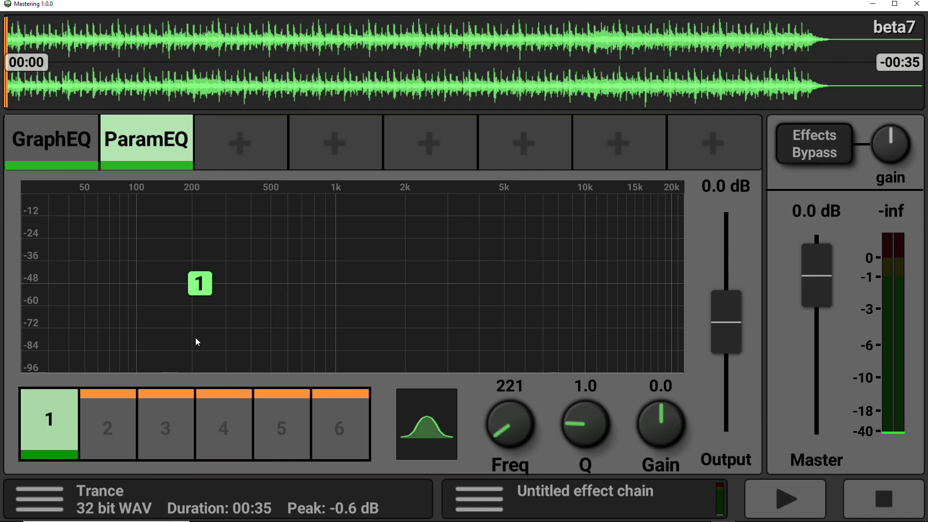
left_click(426, 425)
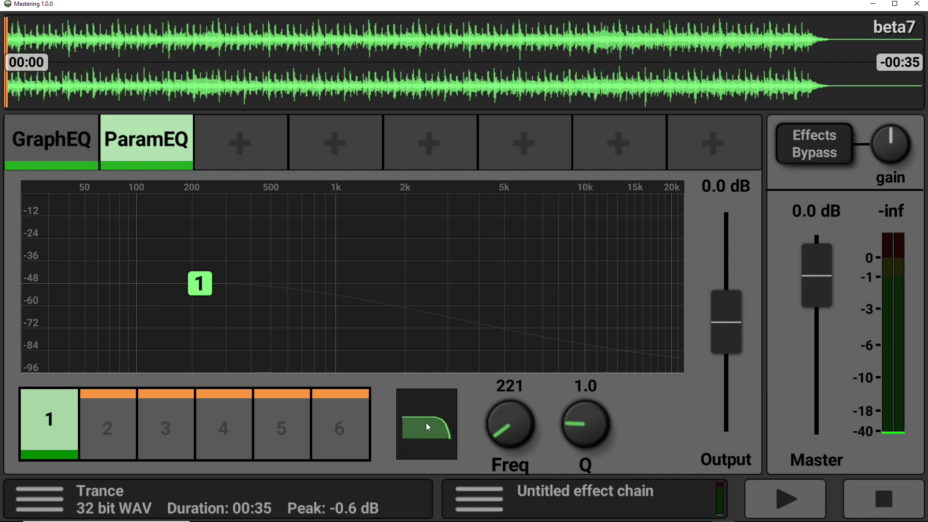
left_click(428, 422)
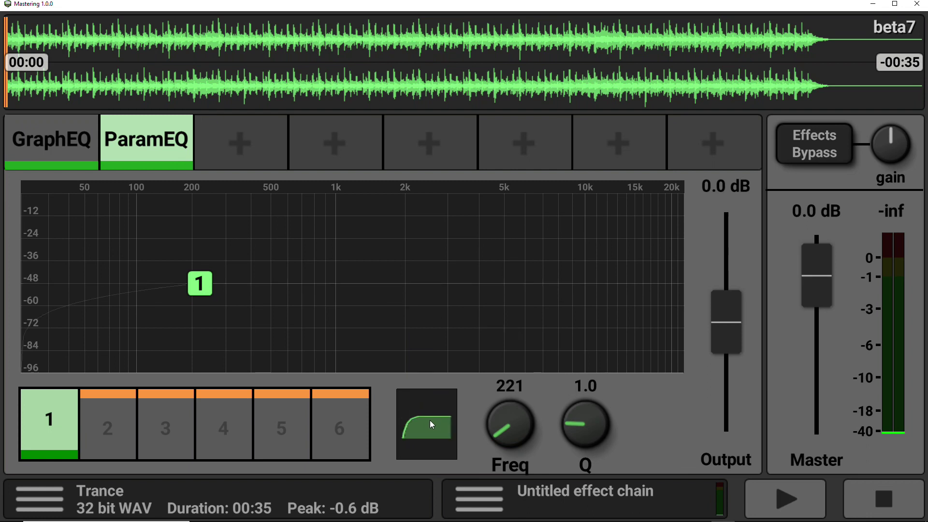
left_click(431, 418)
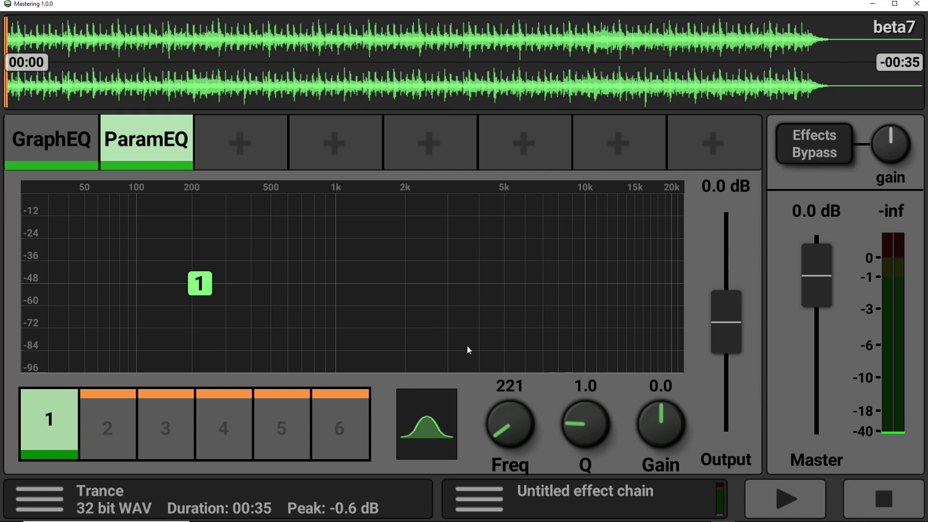
mouse_move(510, 431)
left_mouse_down()
mouse_move(526, 329)
mouse_move(507, 430)
mouse_move(508, 408)
mouse_move(506, 420)
left_mouse_up()
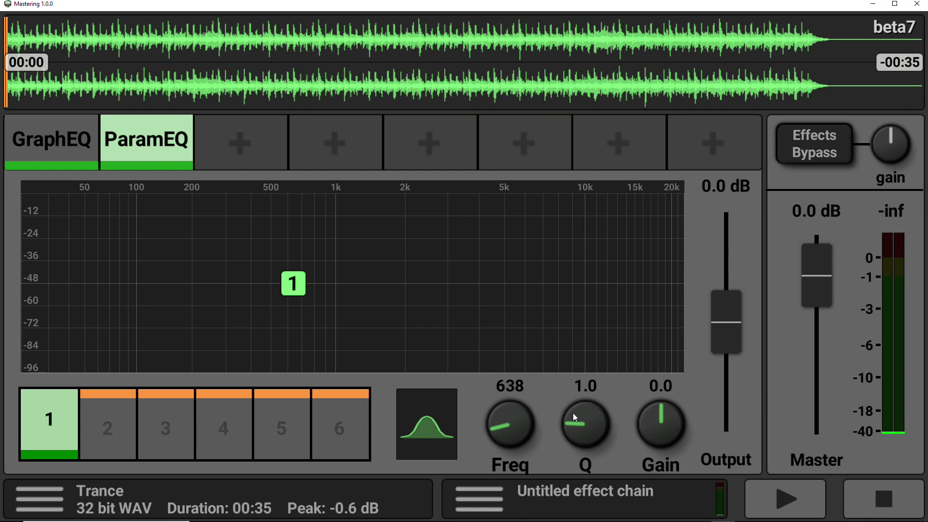
mouse_move(528, 422)
left_mouse_down()
mouse_move(515, 425)
mouse_move(512, 414)
left_mouse_up()
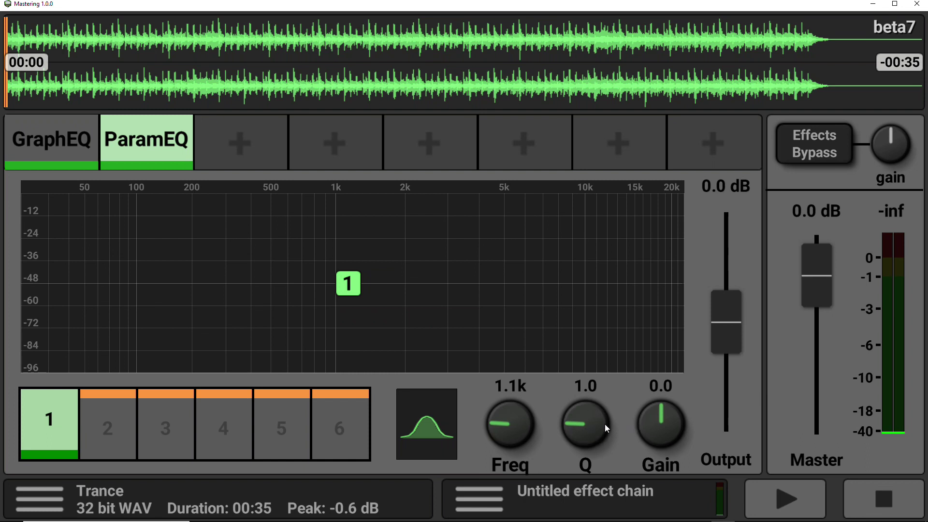
Give band 1 a +3.9 dB boost with Q reset to 1.0, keeping output at 0.0 dB.
left_click_drag(663, 428, 662, 380)
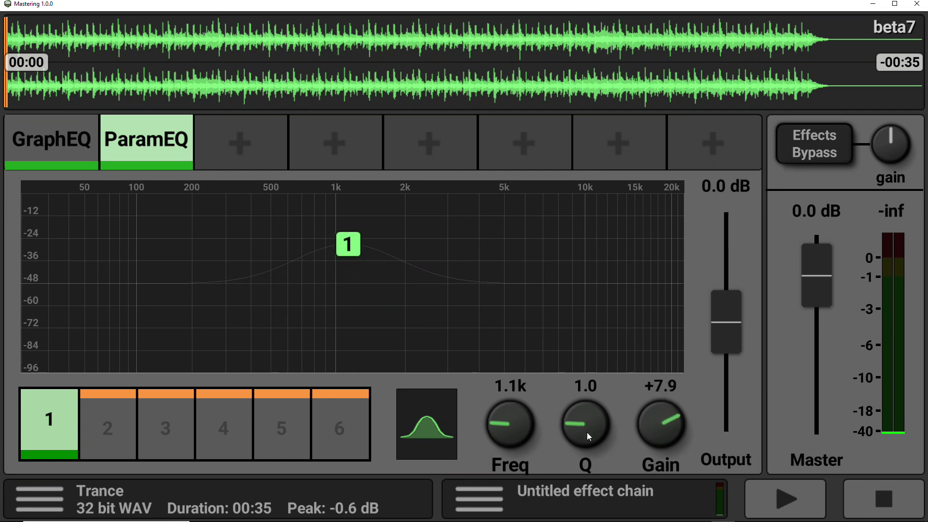
left_click_drag(586, 432, 592, 359)
left_click_drag(578, 407, 581, 474)
left_click_drag(583, 417, 585, 466)
left_click_drag(584, 424, 584, 445)
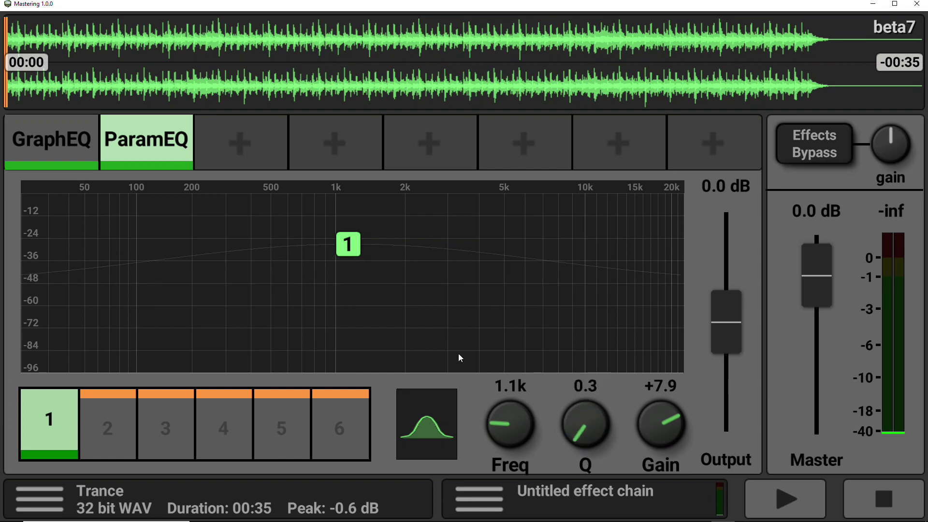
double_click(589, 429)
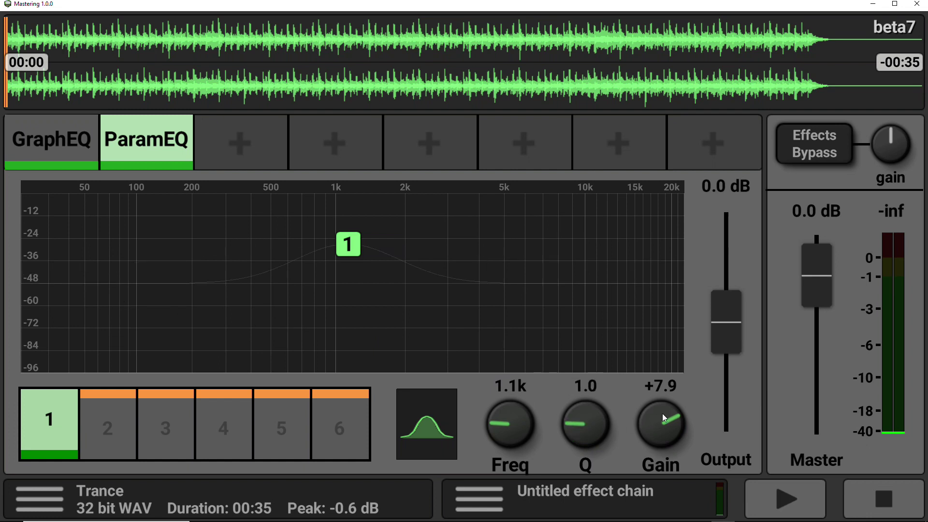
left_click_drag(662, 413, 664, 441)
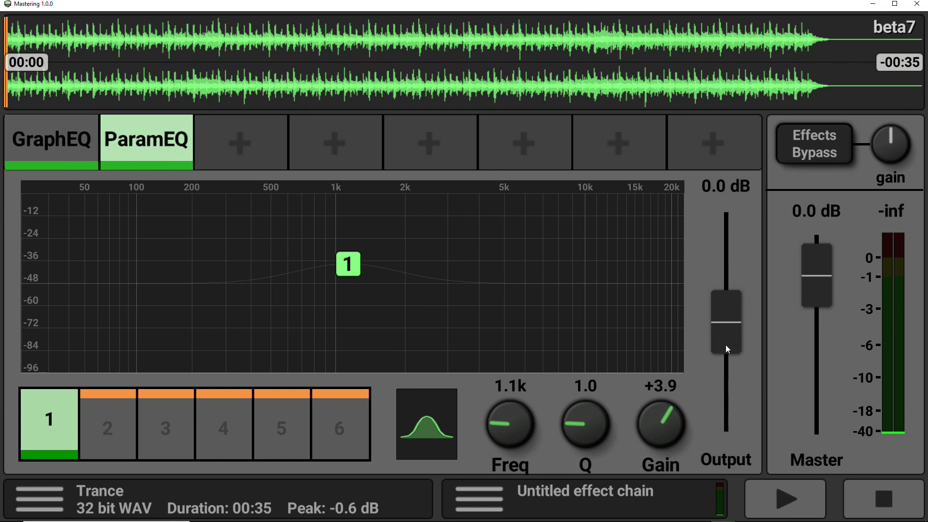
left_click_drag(732, 322, 732, 376)
double_click(732, 357)
Add a Stereo Imager in the third slot and test Low Separation up to 6.0 dB, then reset it.
left_click(227, 140)
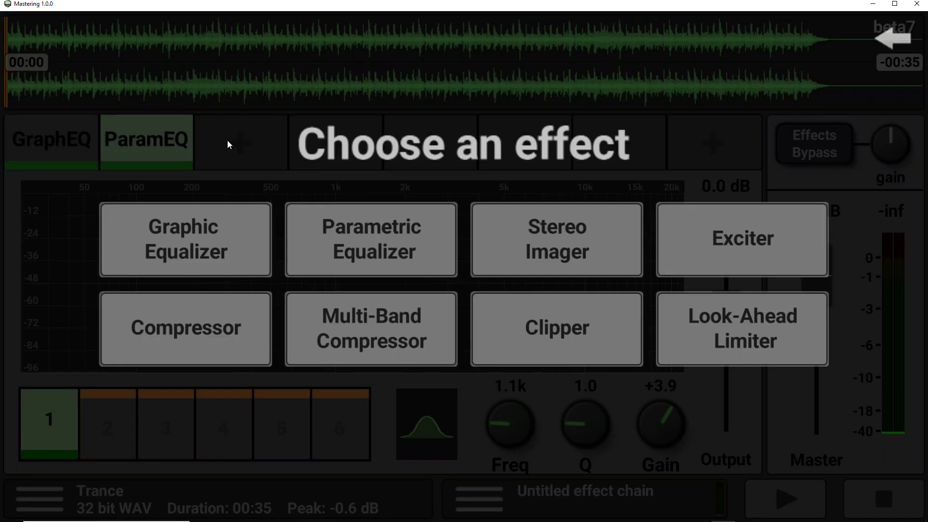
left_click(567, 246)
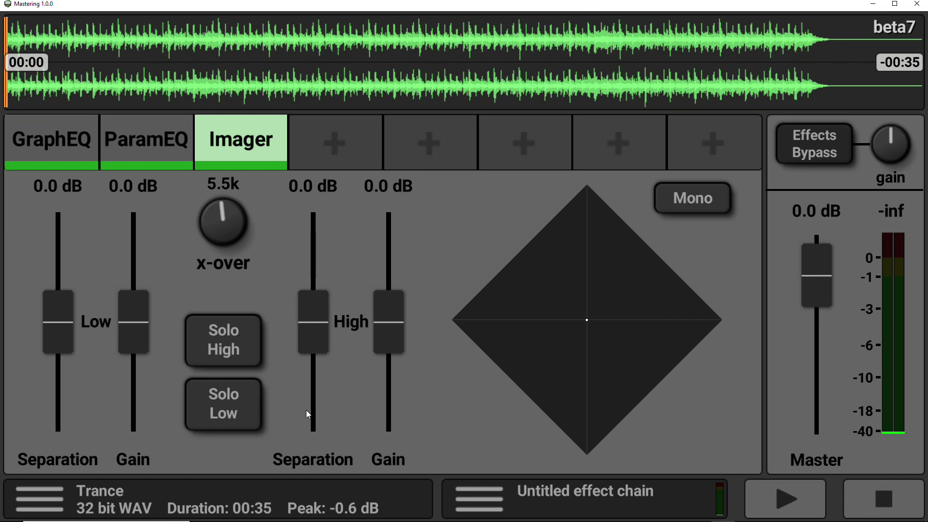
left_click_drag(56, 317, 56, 371)
left_click_drag(55, 367, 71, 272)
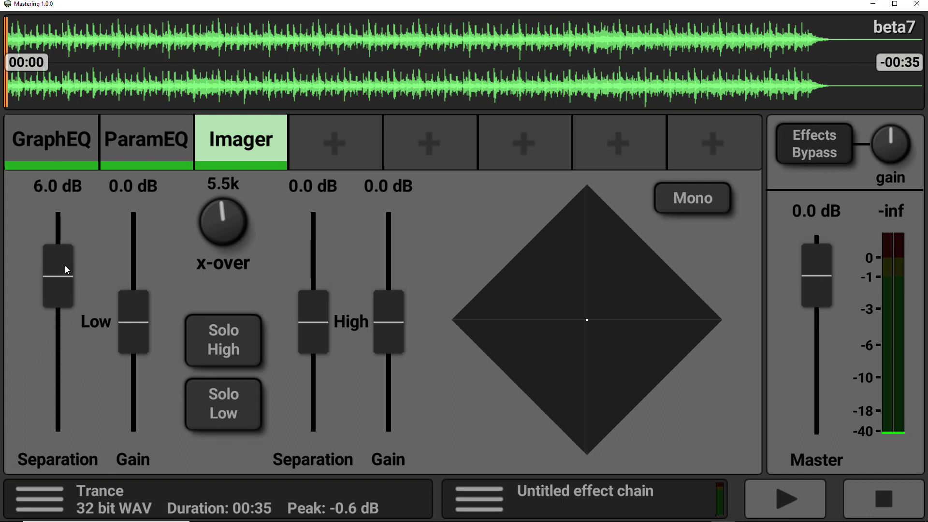
double_click(65, 267)
Test the Low Gain and crossover controls, resetting them to 0.0 dB and 5.5k.
left_click_drag(132, 323, 133, 357)
double_click(133, 355)
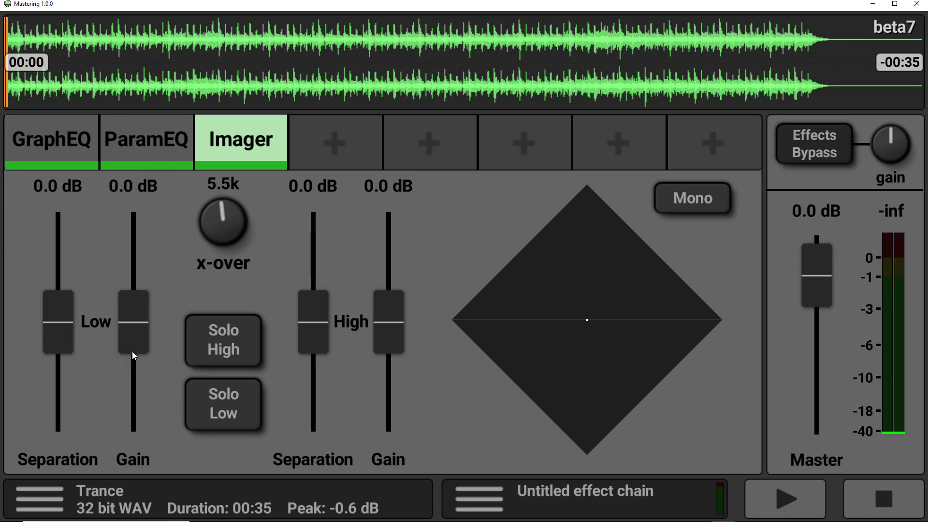
left_click_drag(223, 213, 231, 266)
double_click(225, 222)
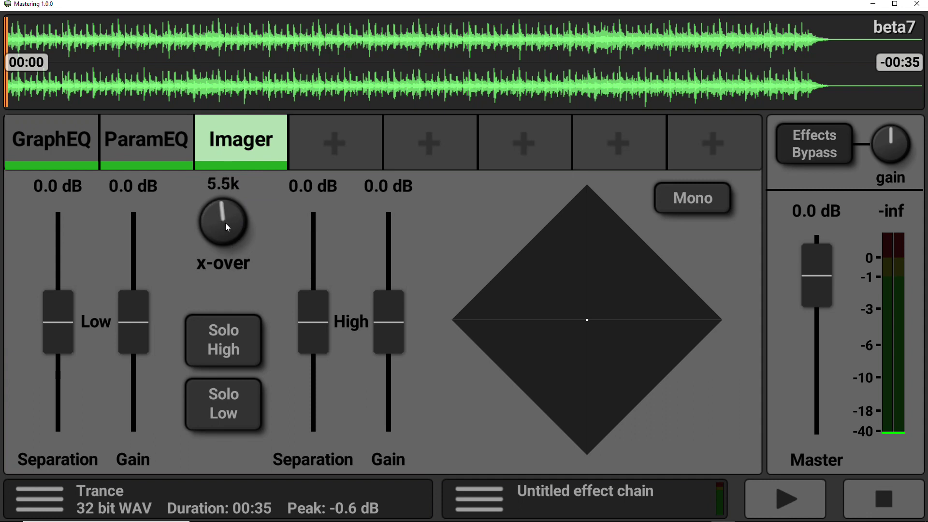
Solo the Imager's high band, then its low band, switching each solo back off.
left_click(224, 342)
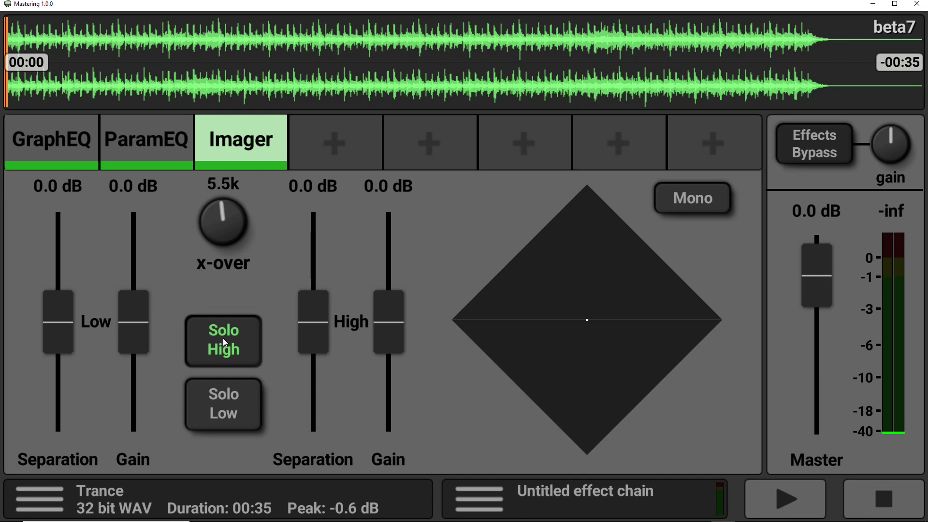
left_click(224, 342)
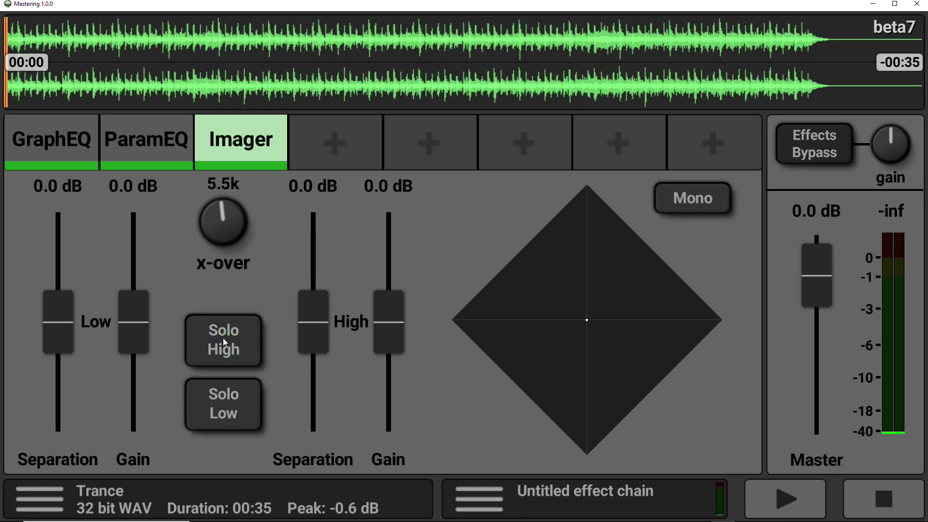
left_click(223, 410)
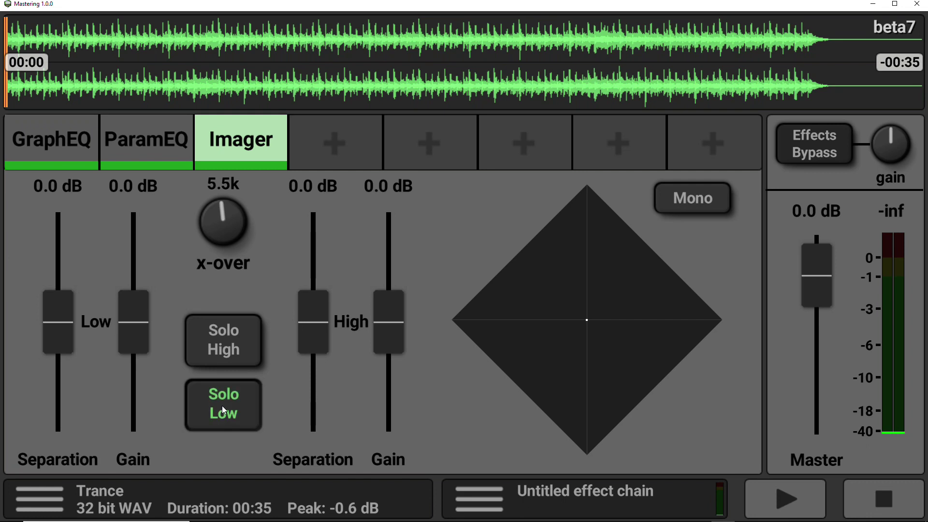
left_click(223, 411)
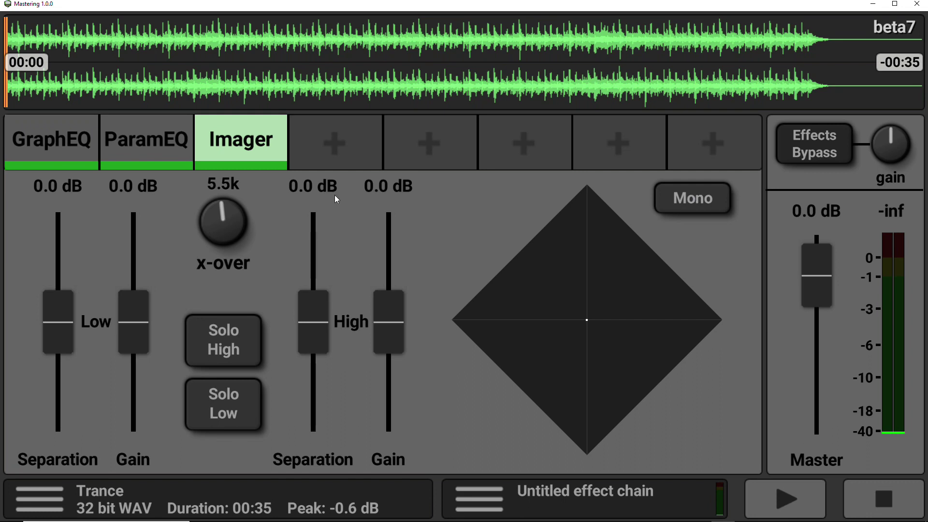
Add an Exciter with bass cutoff 650 Hz, drive 48%, level 31% and treble width 88%.
left_click(333, 143)
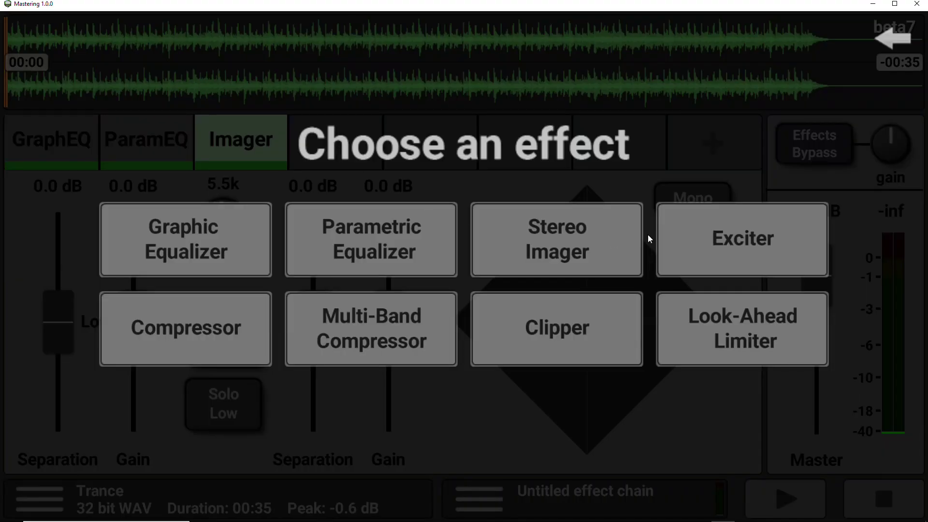
left_click(750, 238)
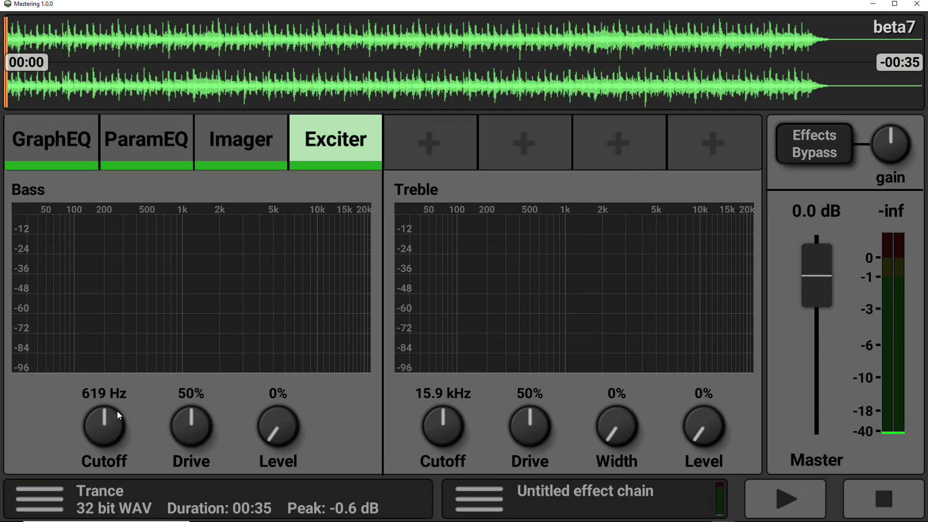
mouse_move(110, 419)
left_mouse_down()
mouse_move(111, 470)
mouse_move(125, 356)
mouse_move(114, 439)
mouse_move(116, 403)
left_mouse_up()
mouse_move(189, 435)
left_mouse_down()
mouse_move(193, 381)
mouse_move(186, 442)
left_mouse_up()
left_click_drag(268, 429, 278, 363)
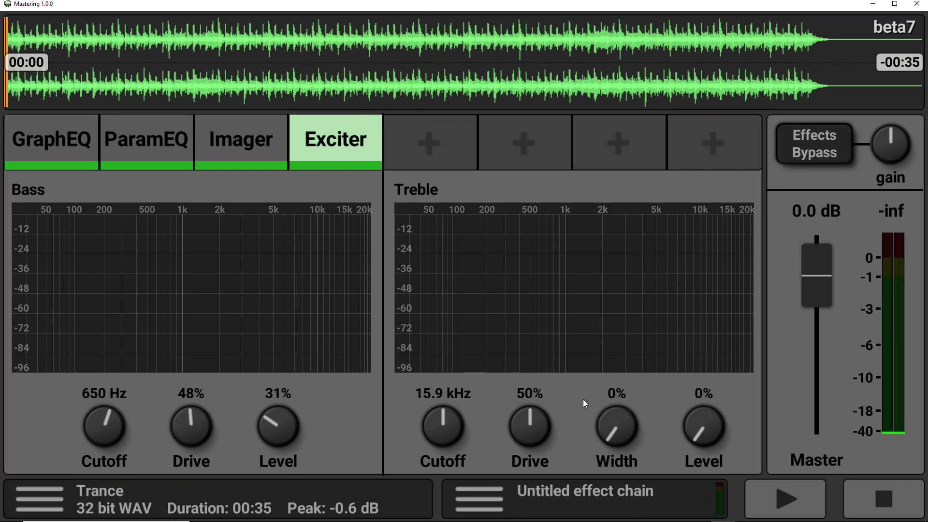
left_click_drag(616, 439, 358, 277)
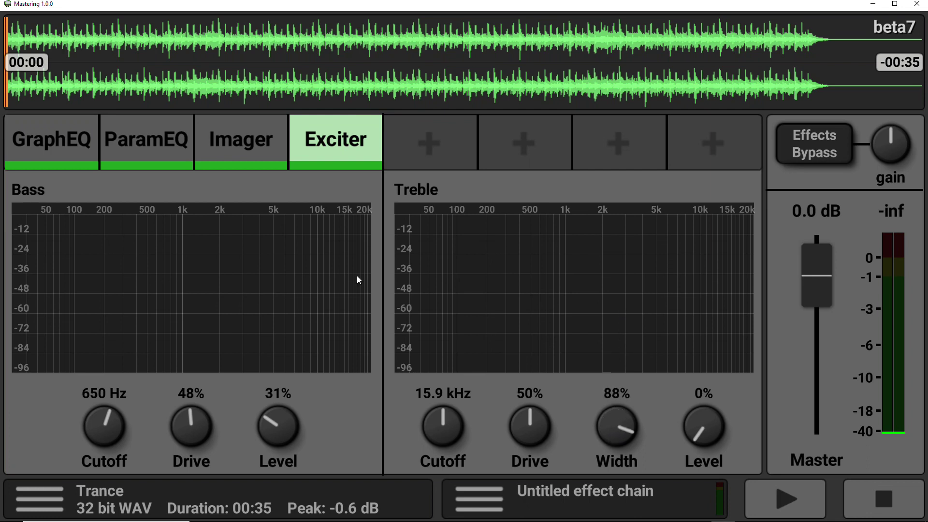
Add a Compressor with -12.5 dB threshold, 2.7:1 ratio and 44% knee width.
left_click(426, 150)
left_click(197, 335)
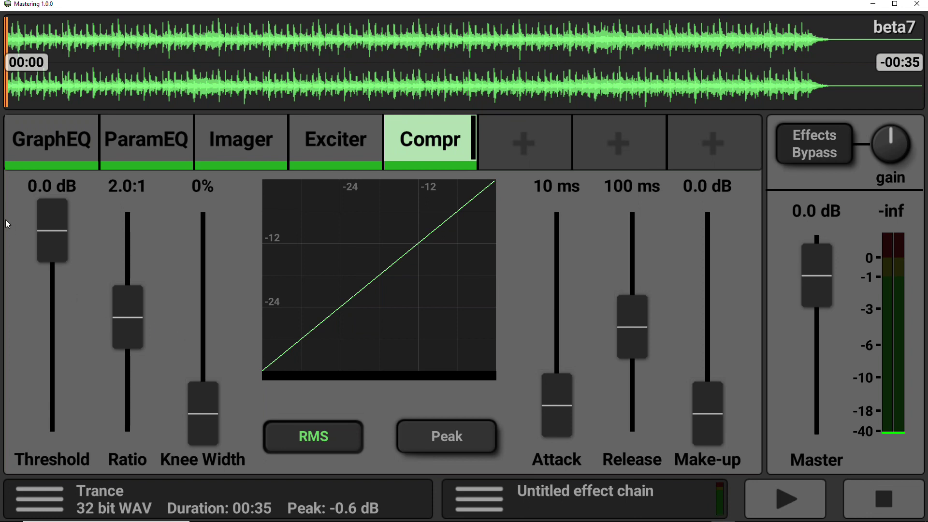
left_click(51, 230)
left_click_drag(52, 231, 57, 308)
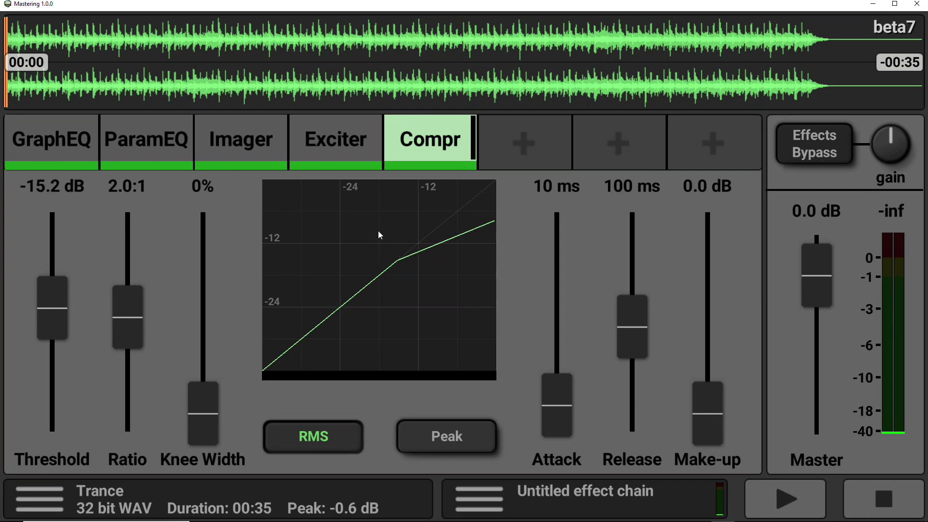
left_click_drag(50, 307, 51, 294)
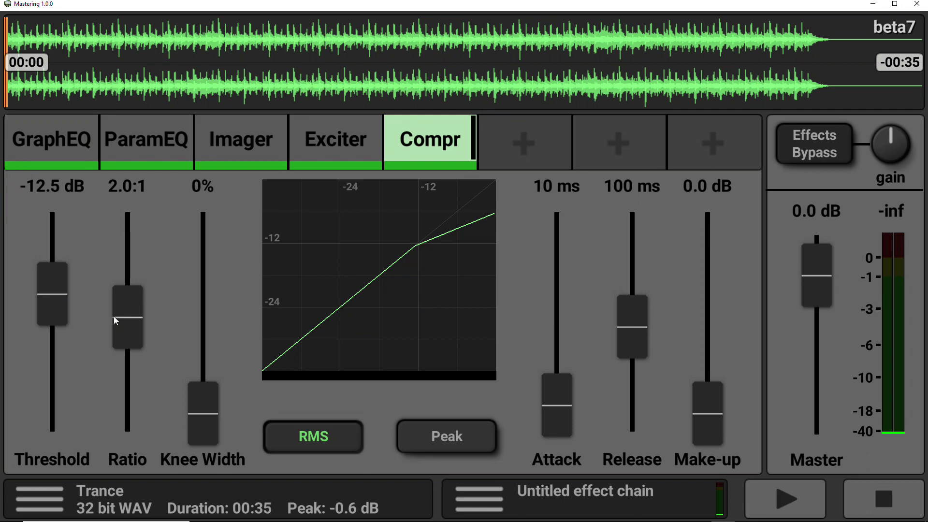
left_click_drag(128, 318, 138, 296)
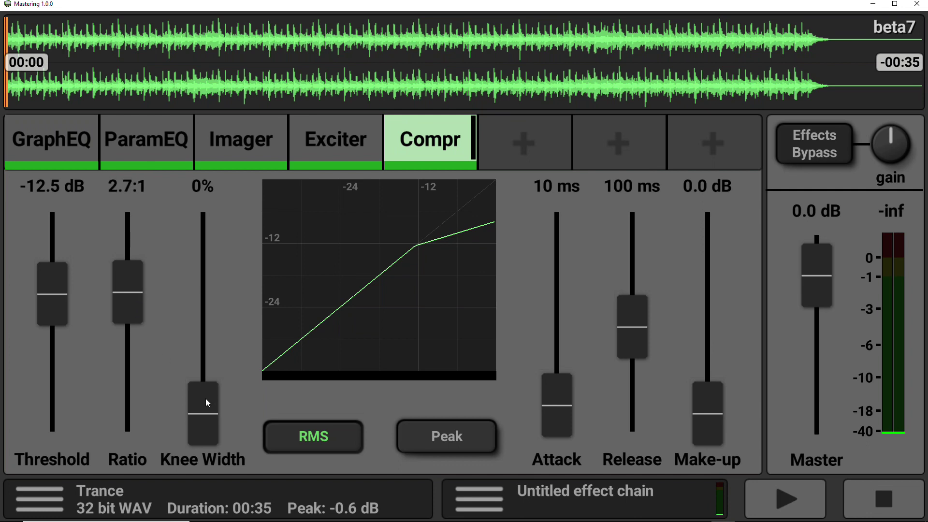
left_click_drag(206, 404, 619, 380)
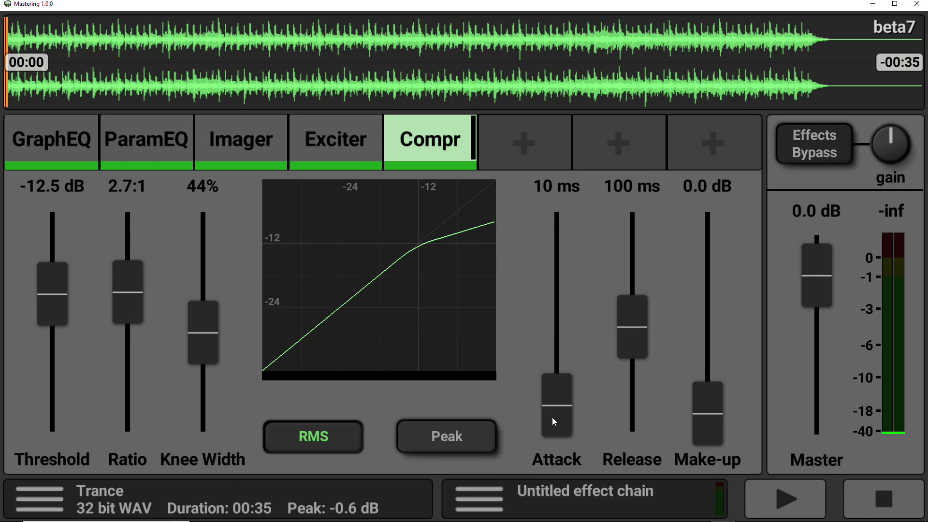
Set the compressor attack to 42 ms and make-up gain to 3.3 dB.
left_click_drag(555, 423, 614, 381)
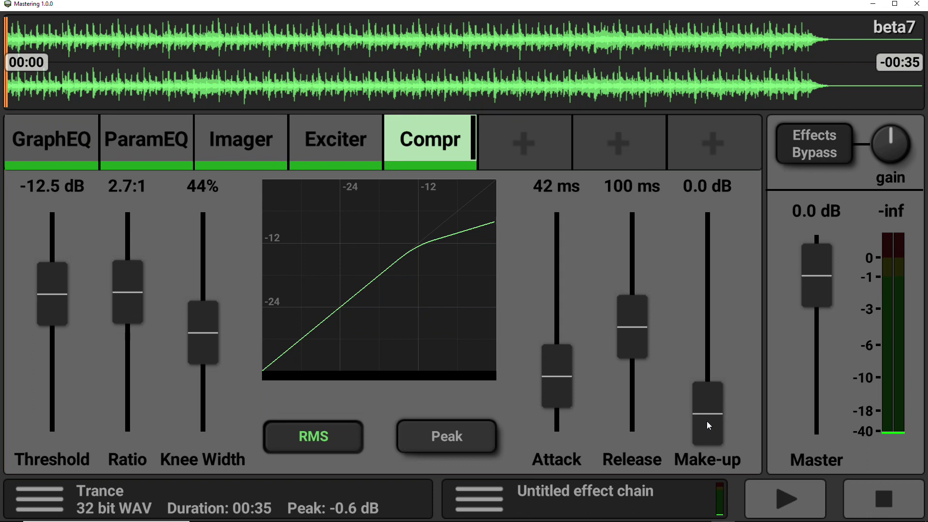
left_click_drag(706, 410, 713, 366)
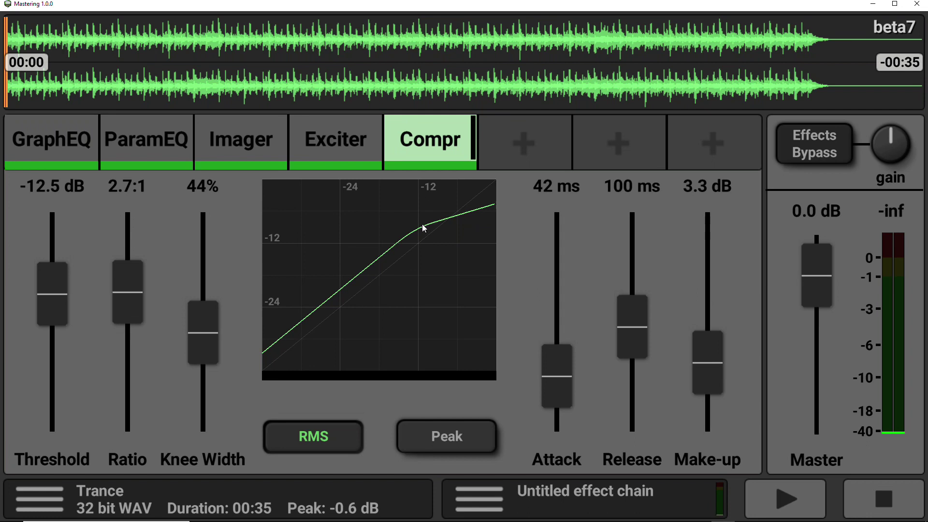
Insert a Multi-Band Compressor as the sixth effect, keeping its 925 and 3.0k crossovers.
left_click(520, 137)
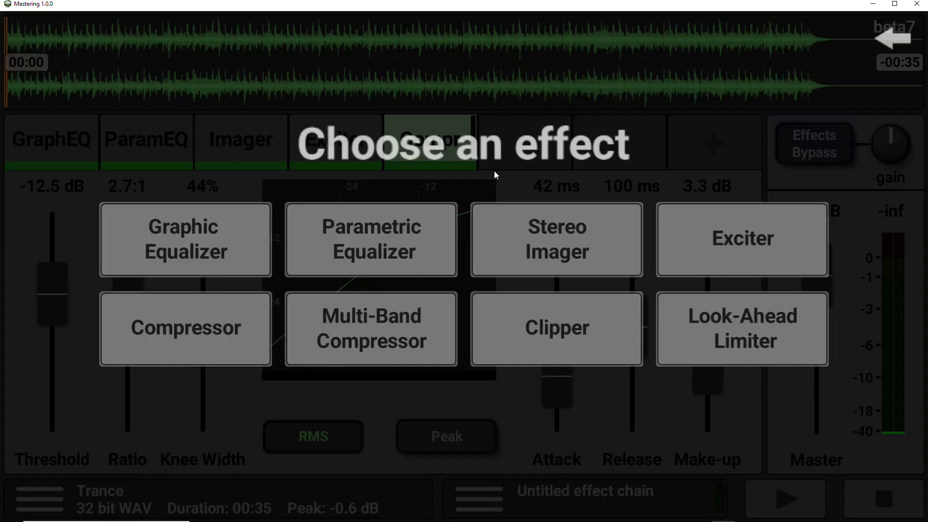
left_click(357, 327)
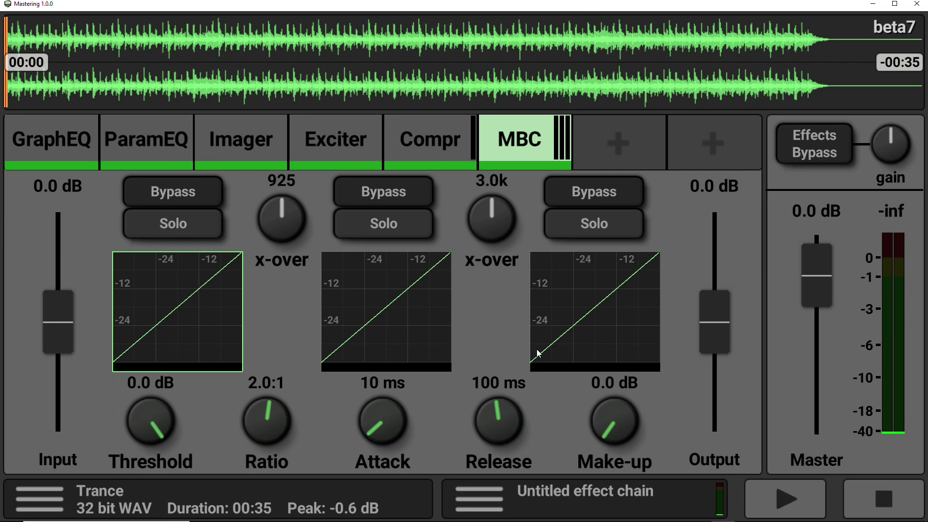
Add a Clipper with 1.8 dB gain, 41% saturation and 52% softness.
left_click(618, 143)
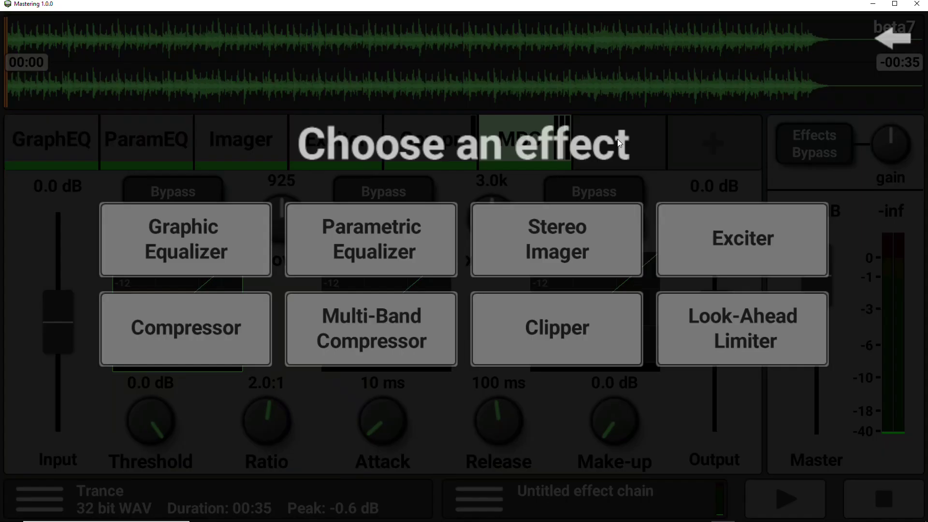
left_click(563, 340)
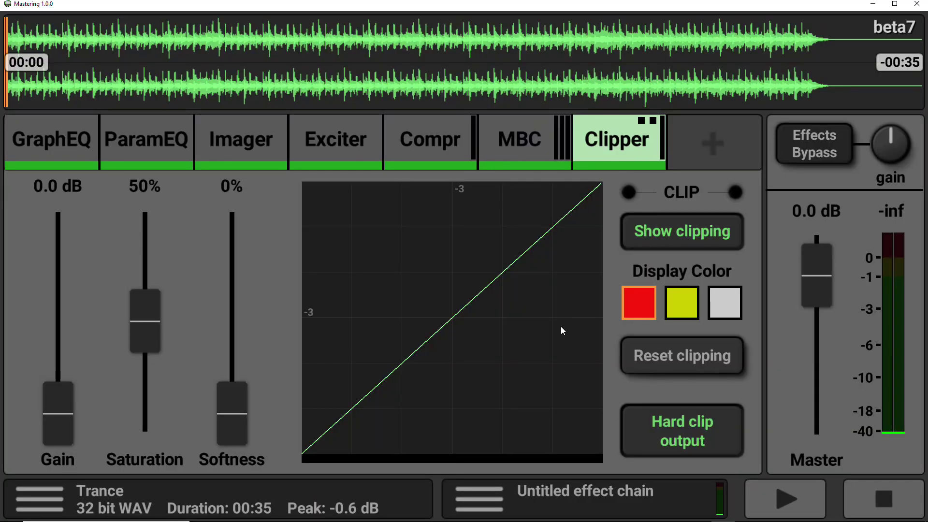
left_click_drag(46, 427, 62, 366)
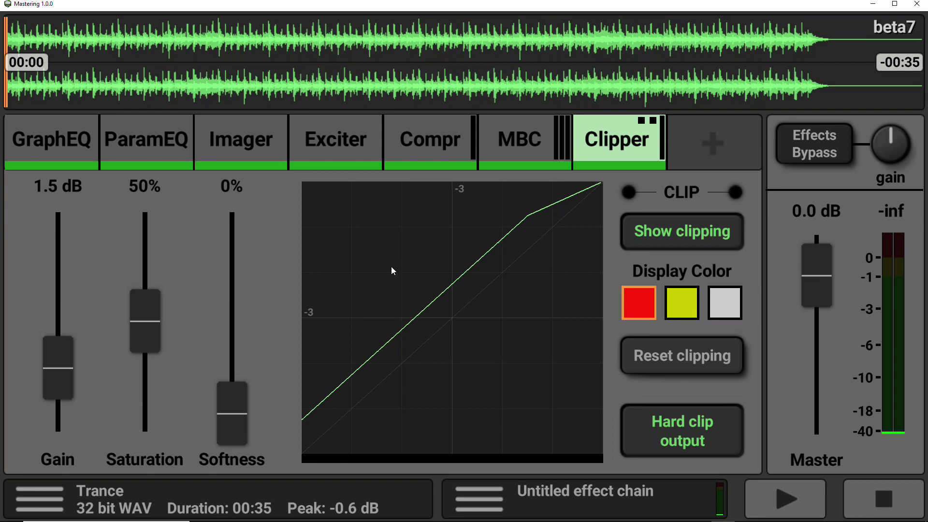
left_click_drag(225, 403, 227, 335)
left_click_drag(128, 332, 144, 344)
left_click_drag(57, 389, 63, 378)
left_click_drag(150, 344, 153, 338)
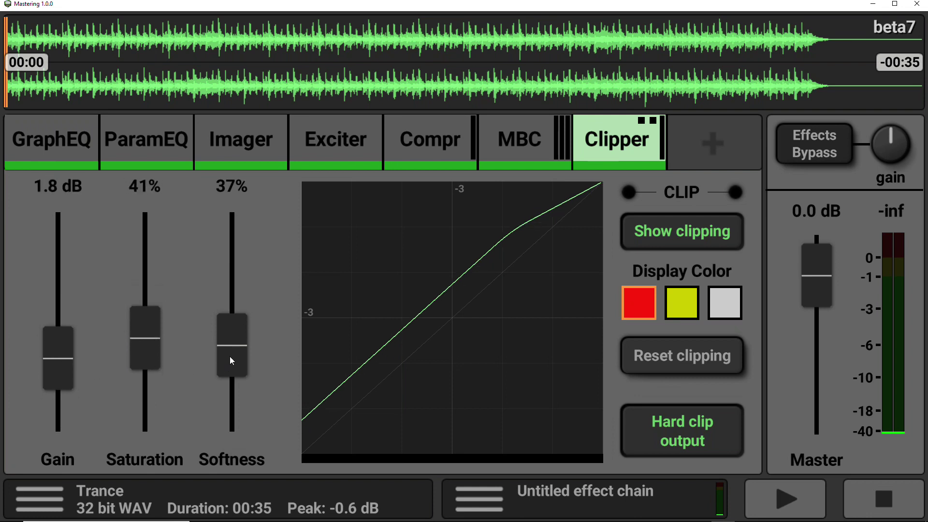
left_click_drag(231, 355, 331, 336)
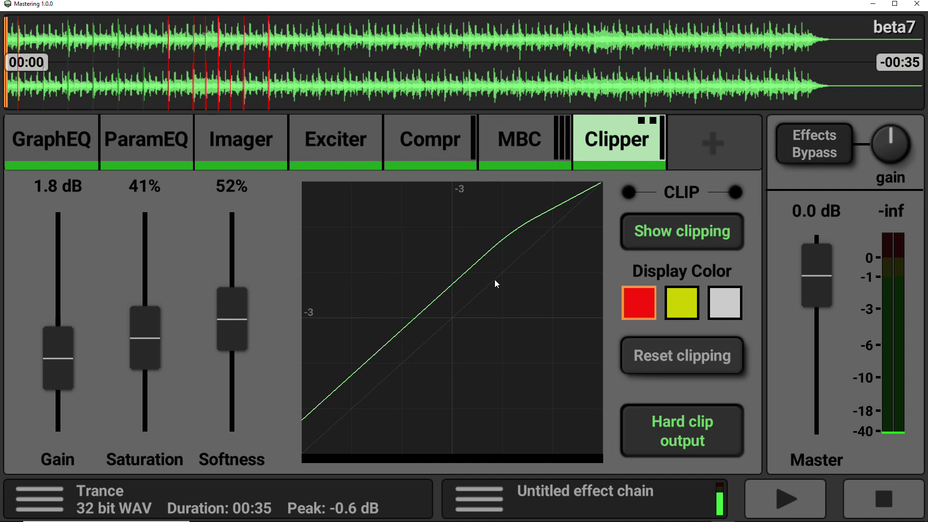
Add a Look-Ahead Limiter in the eighth and final effect slot.
left_click(701, 155)
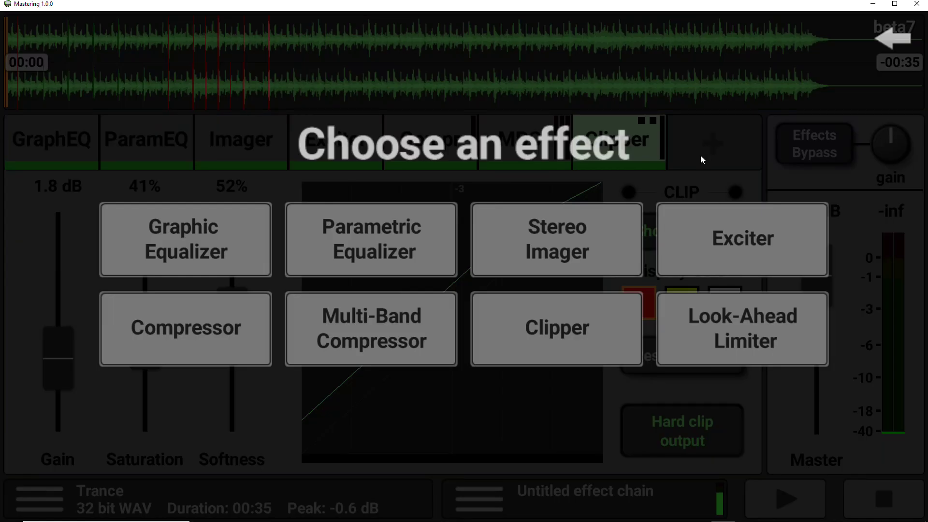
left_click(720, 325)
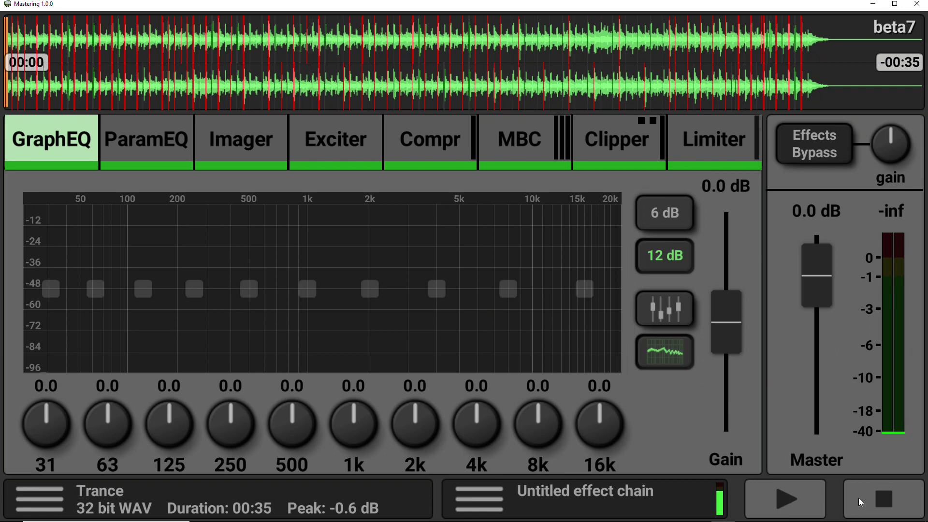
Preview the track, then cut the low graphic EQ bands.
left_click(806, 505)
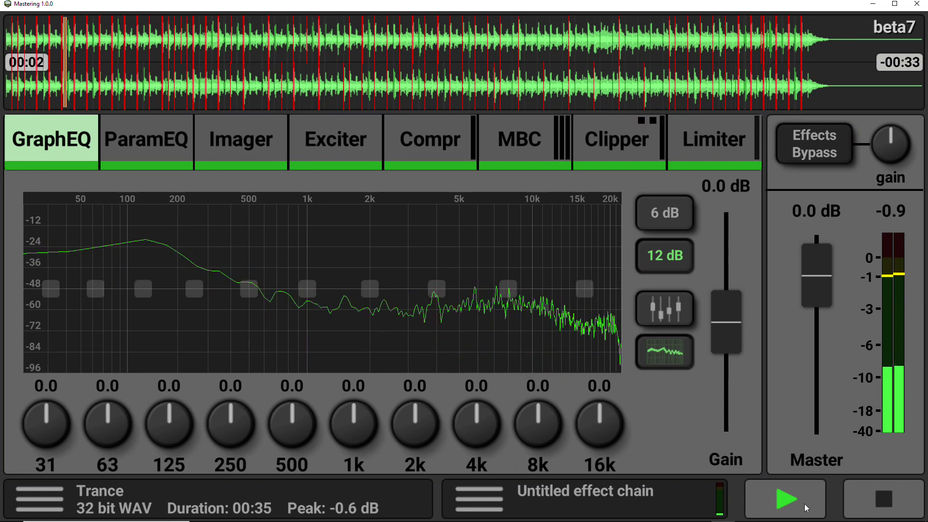
left_click(877, 501)
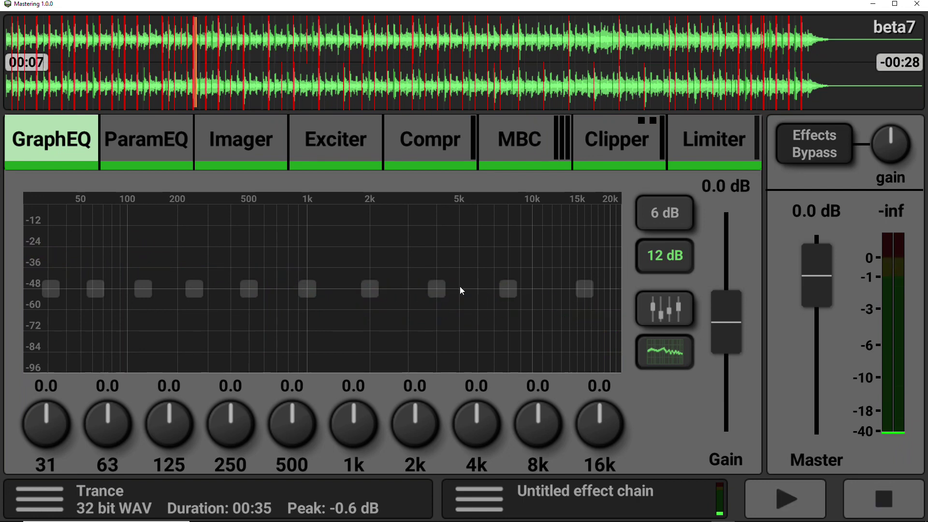
scroll(46, 422, "down", 5)
scroll(98, 411, "down", 5)
scroll(170, 428, "down", 7)
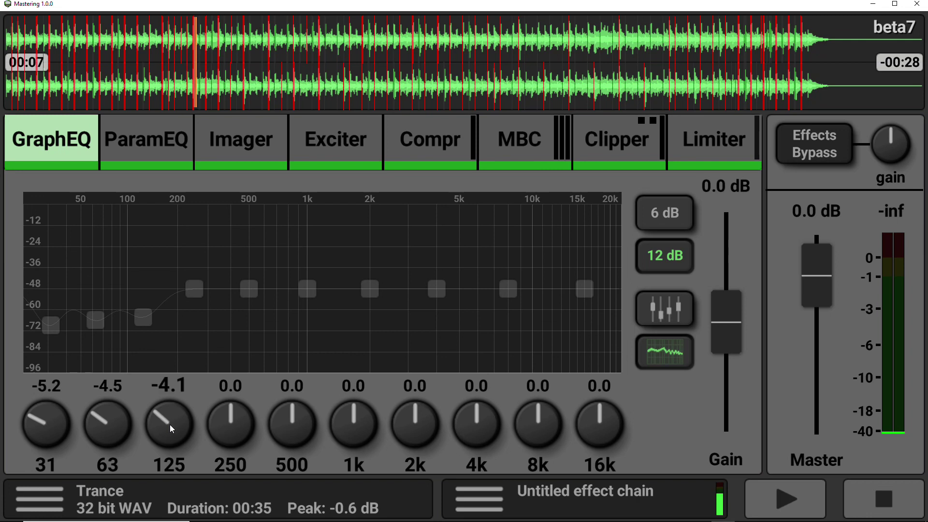
scroll(114, 419, "down", 3)
scroll(45, 420, "down", 2)
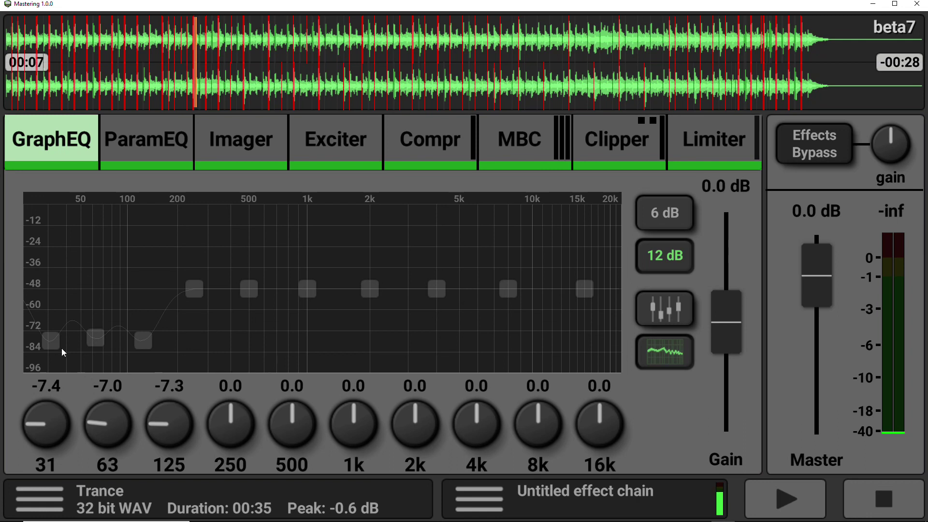
scroll(70, 436, "down", 4)
scroll(106, 443, "down", 3)
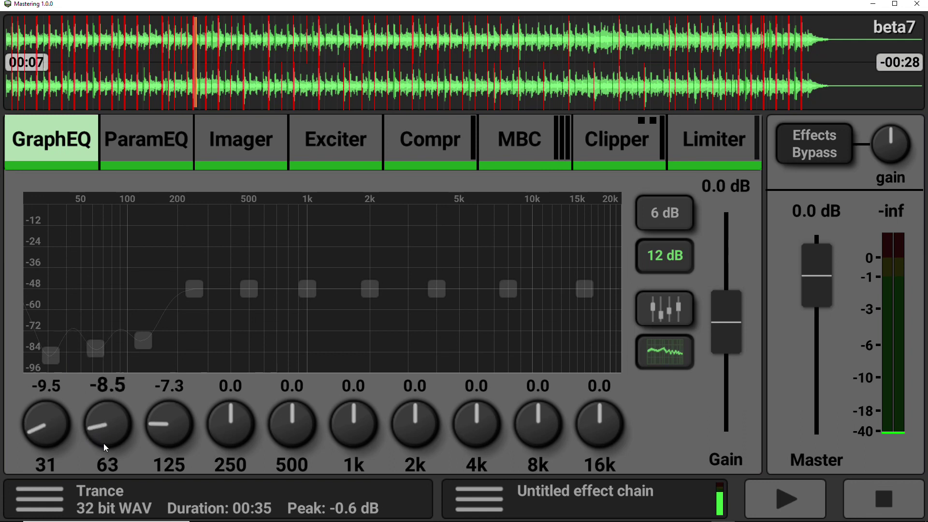
scroll(163, 427, "down", 3)
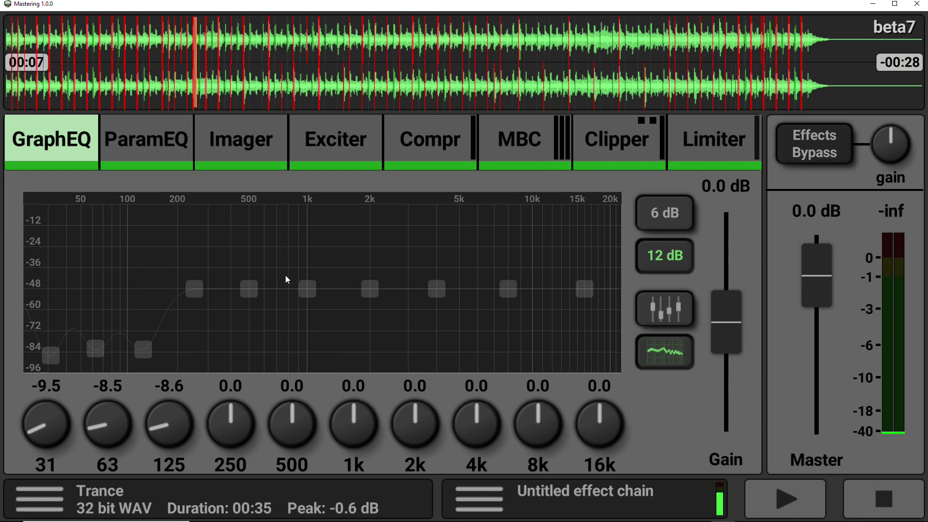
Play the track with the low cuts, then reset 31, 63 and 125 Hz to 0 dB.
left_click(773, 485)
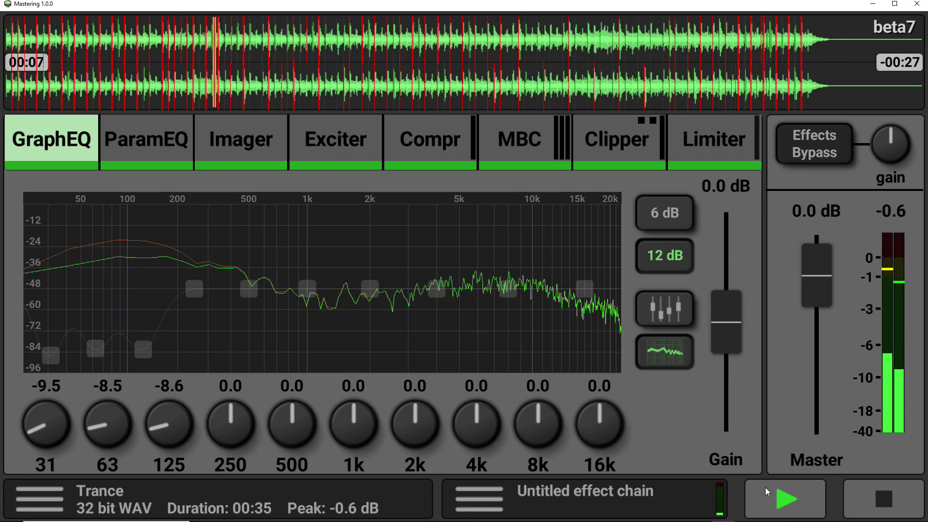
scroll(55, 425, "down", 4)
scroll(97, 430, "down", 4)
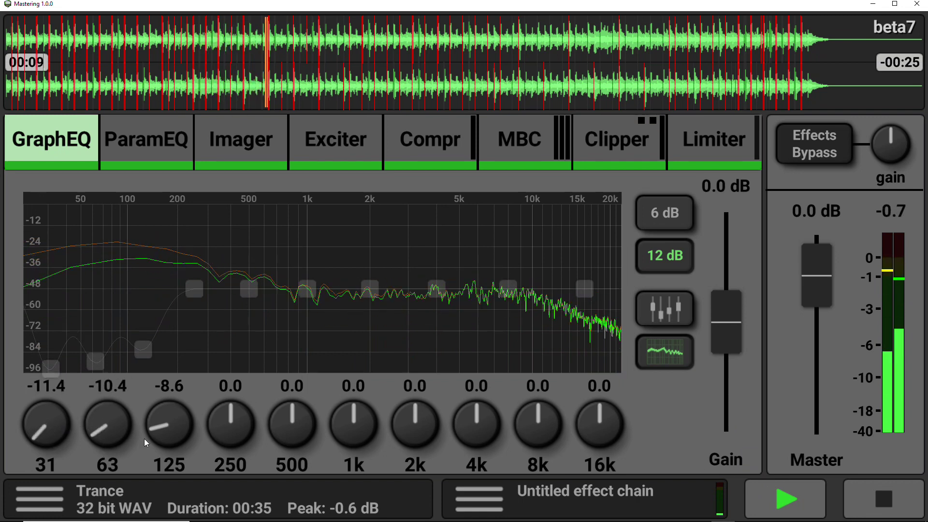
scroll(162, 442, "down", 7)
scroll(116, 433, "down", 3)
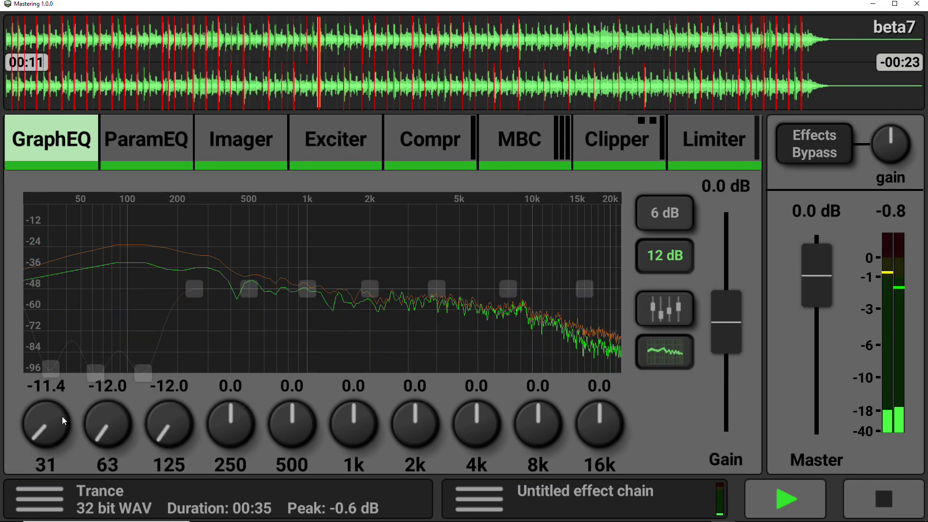
double_click(62, 416)
double_click(116, 429)
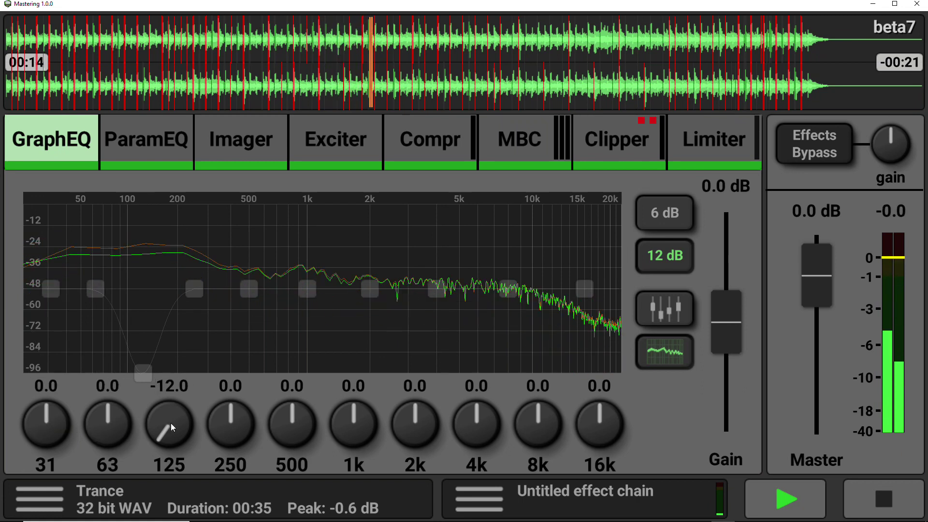
double_click(170, 423)
Boost 16k to +5.0 dB and 8k, then reset both to 0 dB.
scroll(602, 409, "up", 3)
left_click_drag(602, 409, 602, 381)
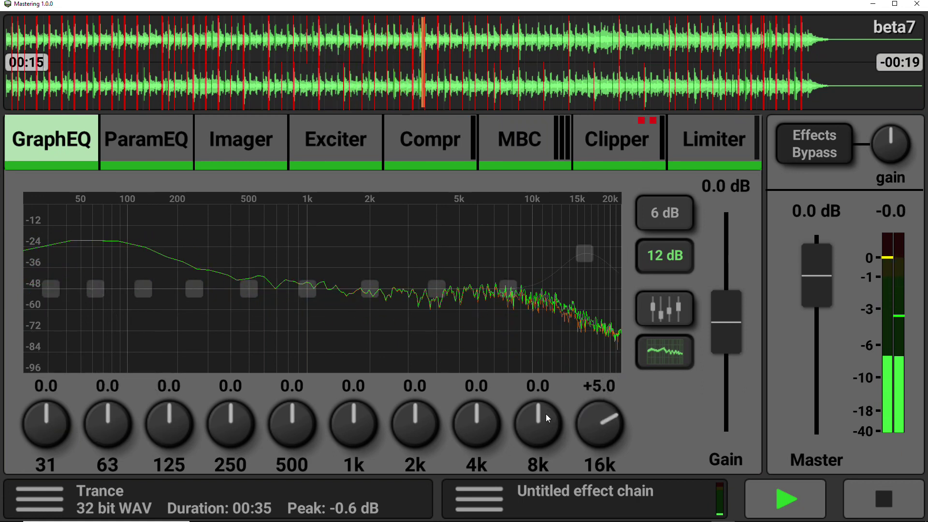
left_click_drag(546, 414, 547, 372)
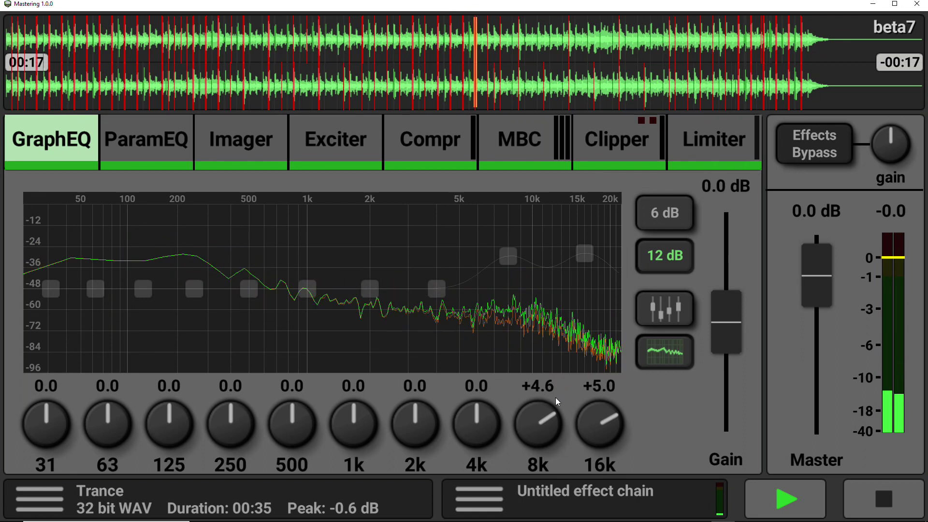
double_click(532, 424)
double_click(587, 422)
Try a slight 500 Hz cut, reset 500 Hz and 1k to 0 dB, and stop playback.
scroll(354, 440, "down", 5)
left_click_drag(300, 419, 299, 436)
double_click(303, 425)
double_click(358, 432)
left_click(867, 498)
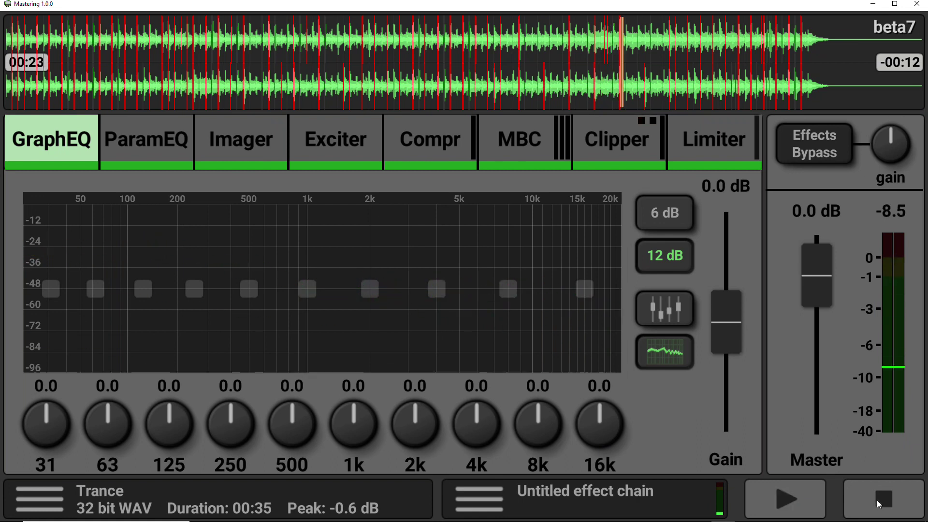
While playing from the start, set the Imager high band to 5.8 dB separation and 3.9 dB gain.
left_click(160, 141)
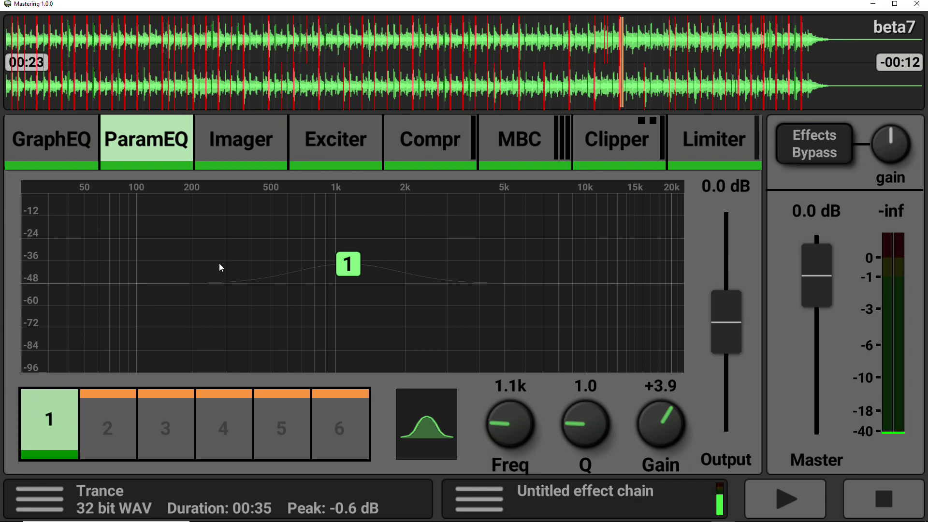
left_click(244, 145)
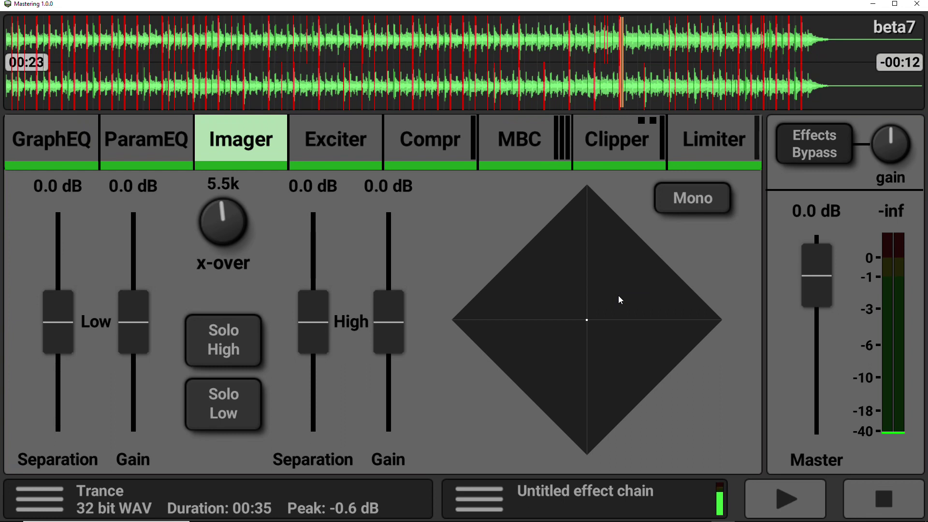
left_click(876, 508)
left_click(789, 513)
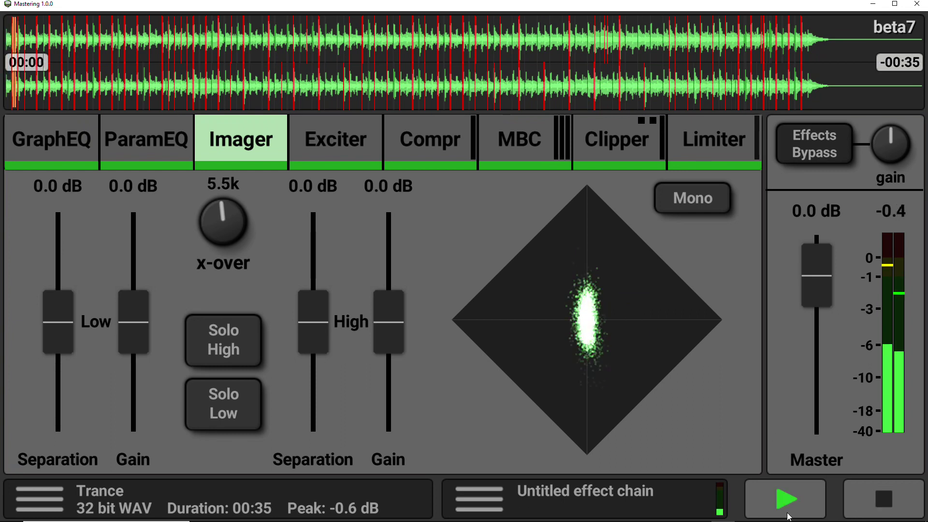
left_click_drag(315, 315, 313, 281)
left_click_drag(385, 320, 388, 293)
left_click(785, 499)
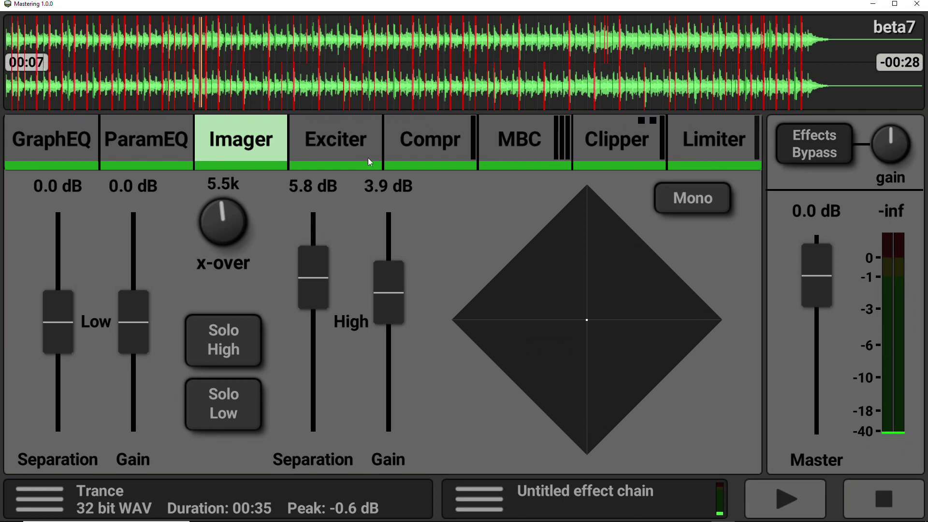
left_click(353, 162)
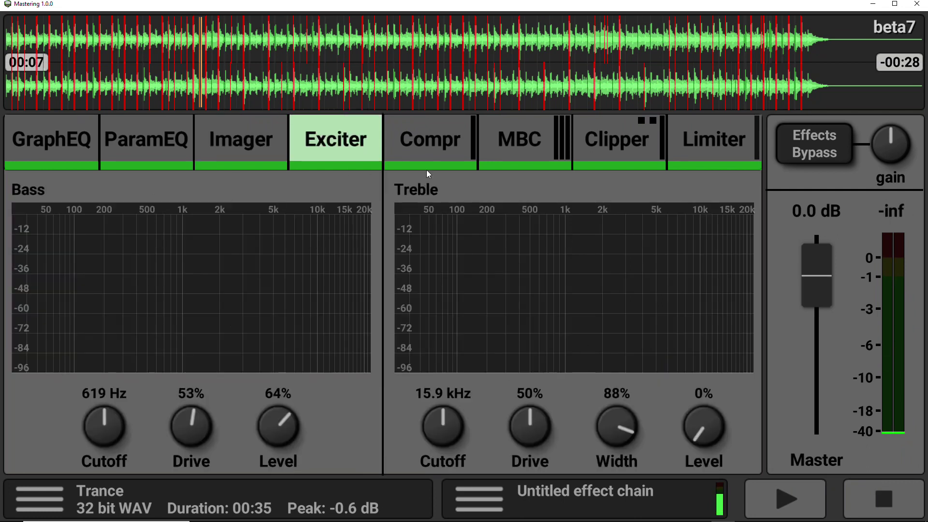
During playback, set the Compressor to a 3.8:1 ratio with -12.7 dB threshold.
left_click(430, 137)
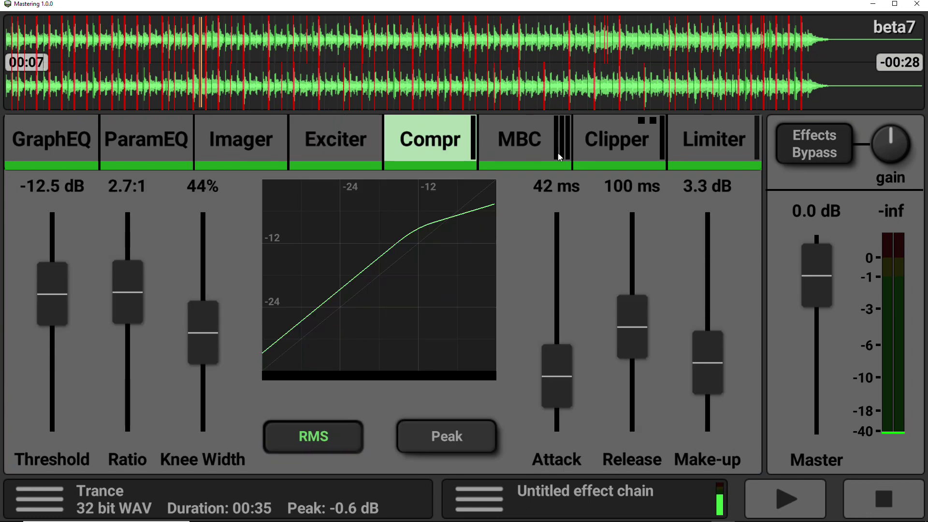
left_click(871, 500)
left_click(793, 498)
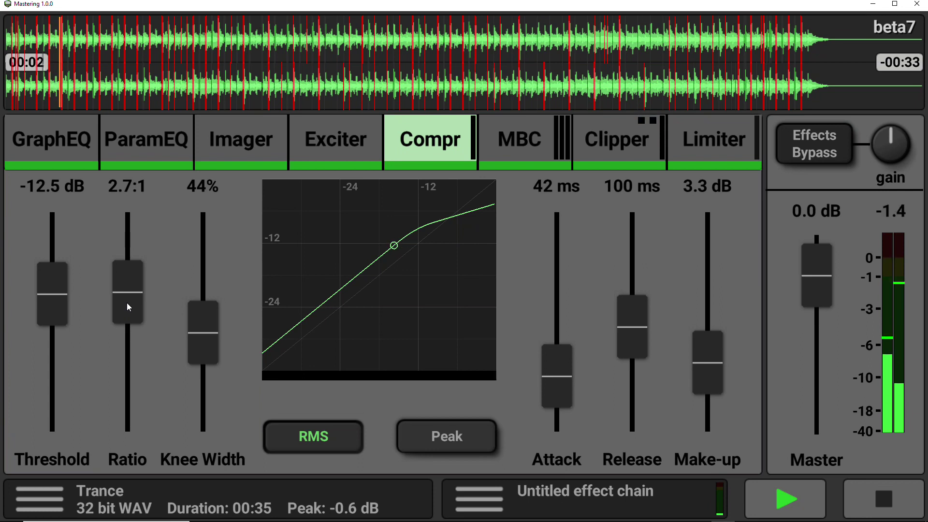
left_click_drag(127, 303, 143, 272)
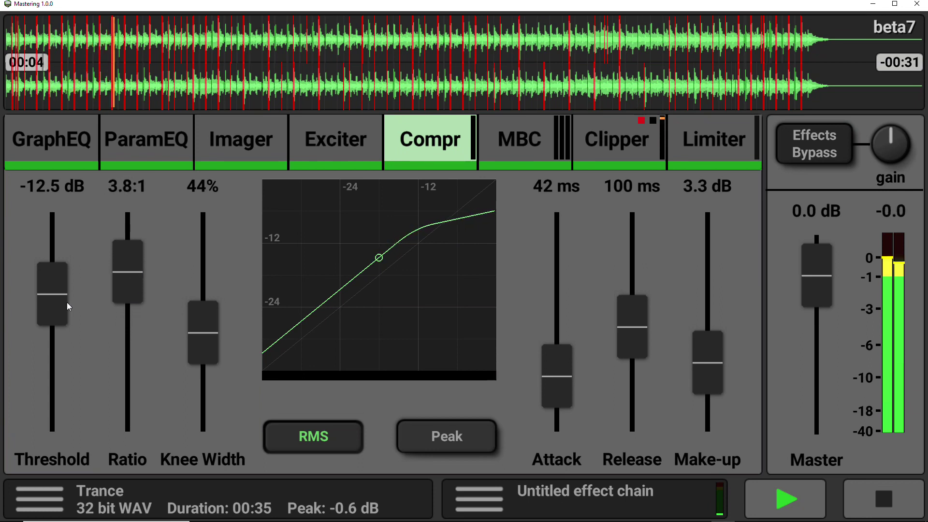
mouse_move(65, 303)
left_mouse_down()
mouse_move(64, 316)
mouse_move(71, 295)
left_mouse_up()
key("space")
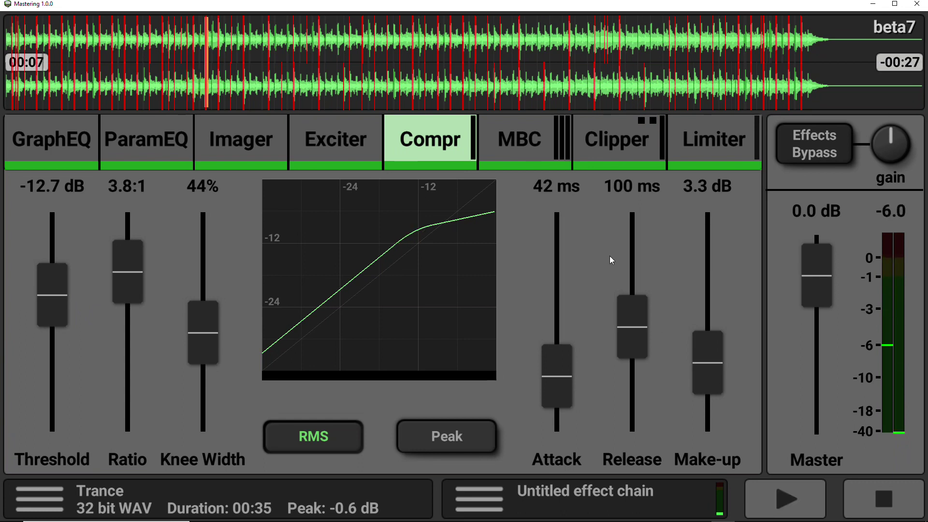
Play the track on the Multi-Band Compressor page to watch its band meters, then stop.
left_click(514, 138)
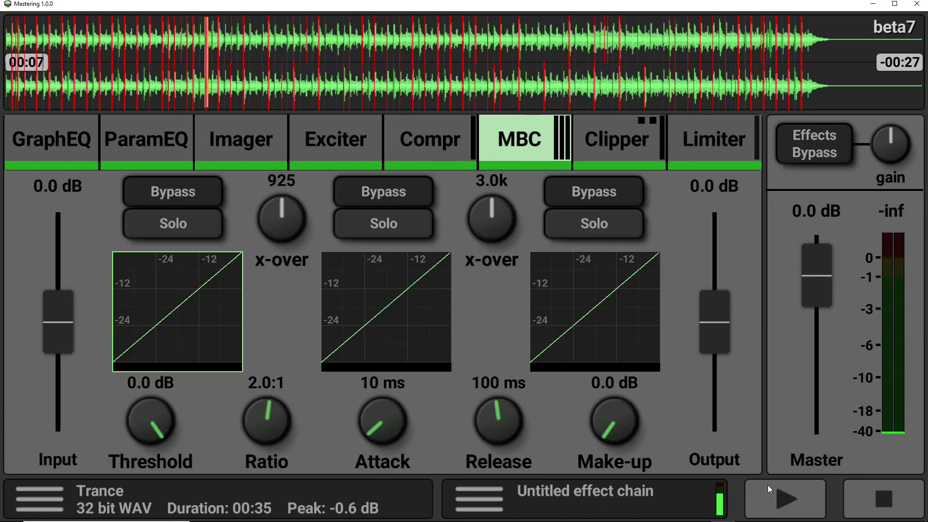
left_click(784, 501)
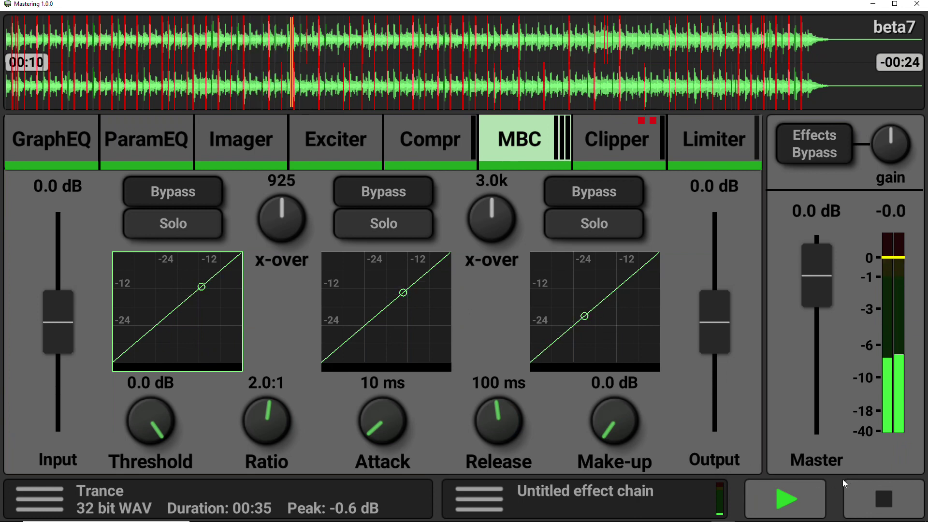
left_click(872, 502)
Play the track on the Clipper page, then lower the Limiter threshold to -2.8 dB and stop.
left_click(616, 146)
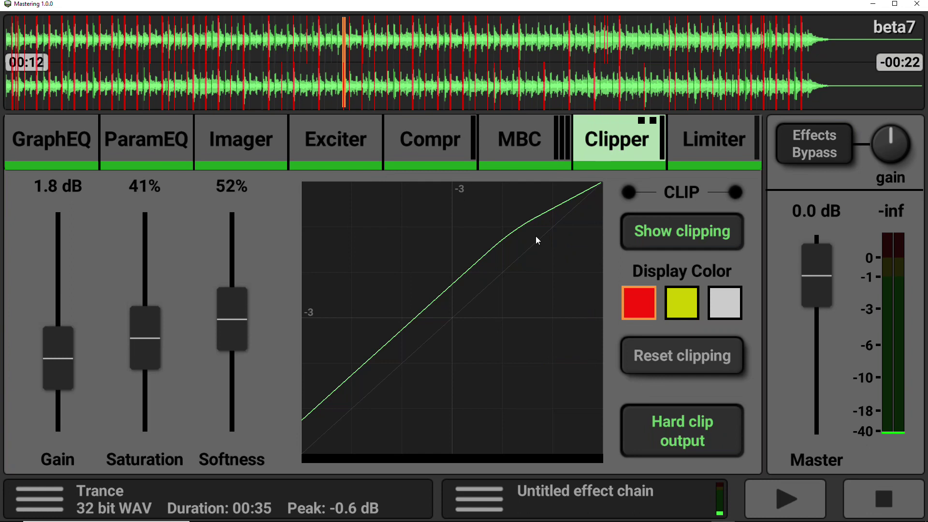
left_click(768, 488)
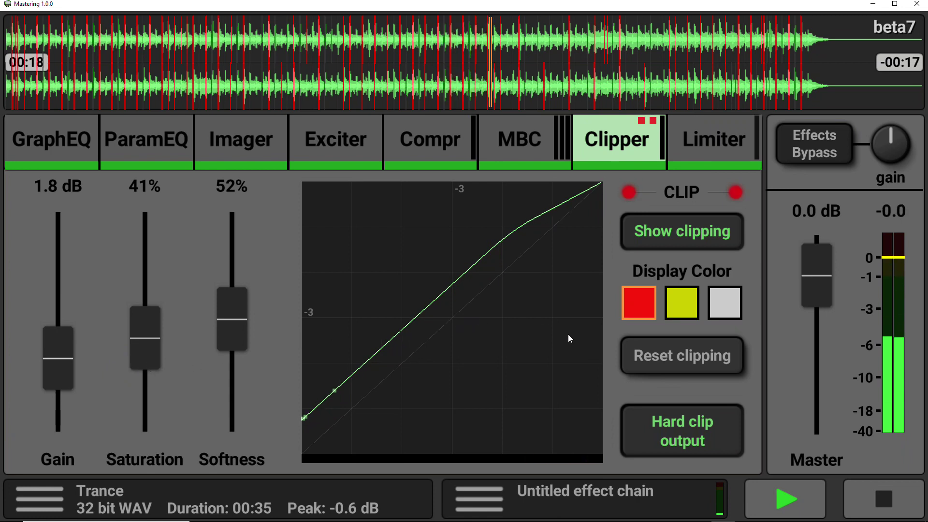
left_click(692, 145)
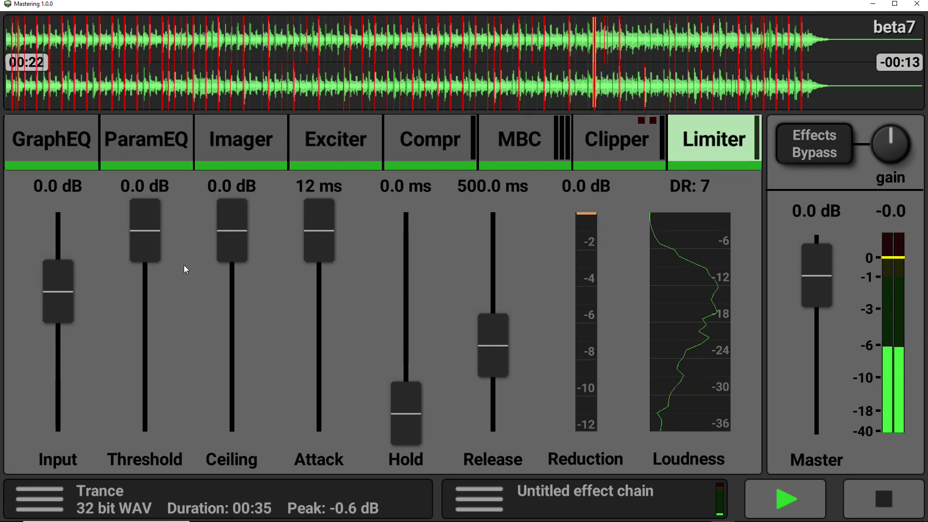
left_click_drag(157, 235, 147, 274)
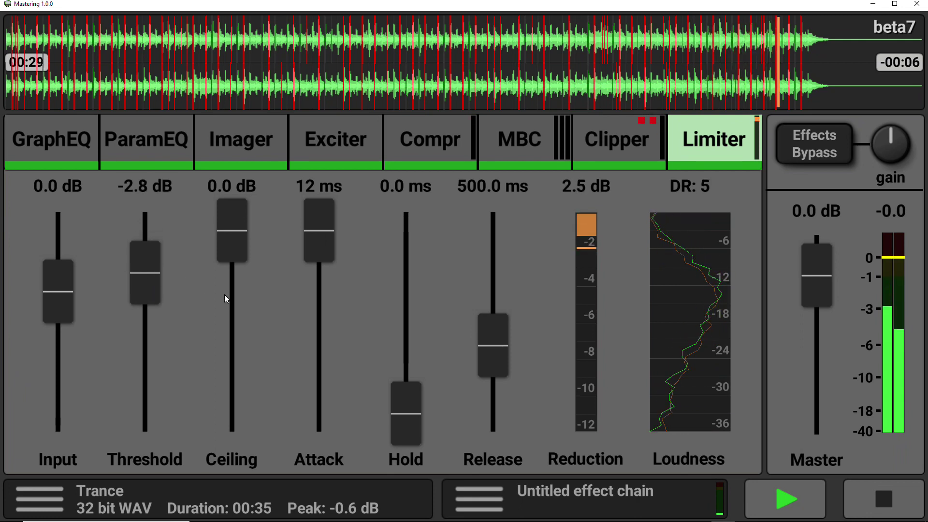
left_click(884, 503)
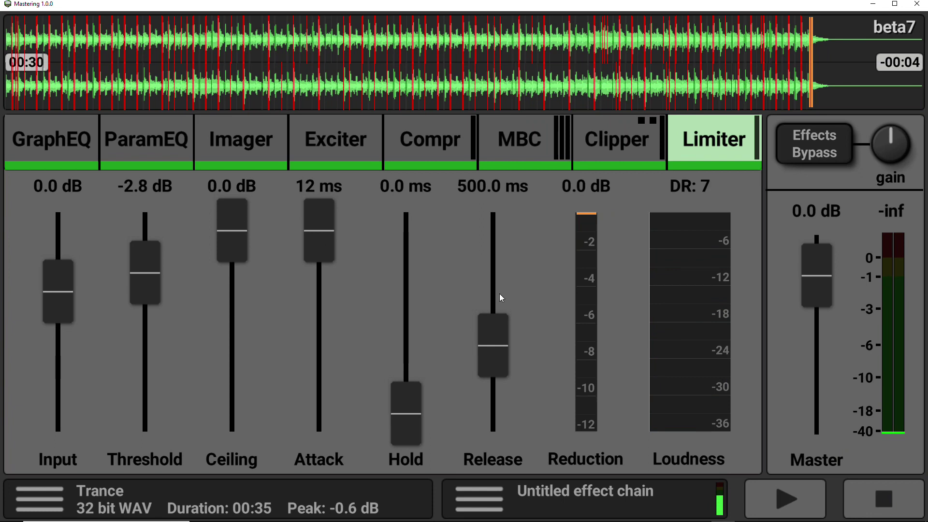